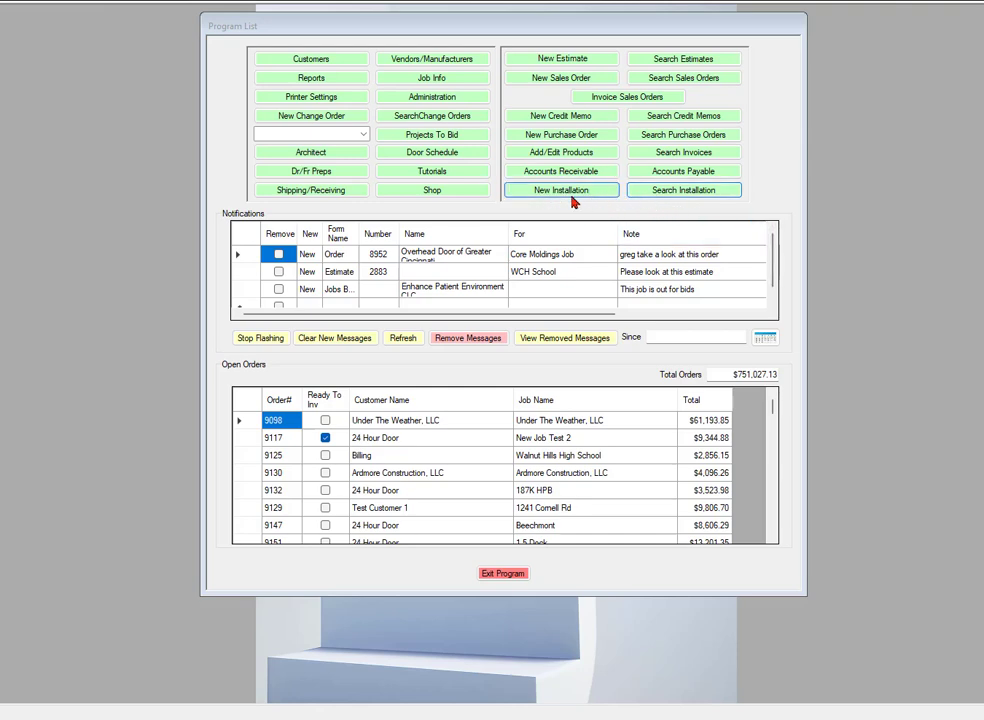
- Look up the existing installations, then start a new installation
click(685, 194)
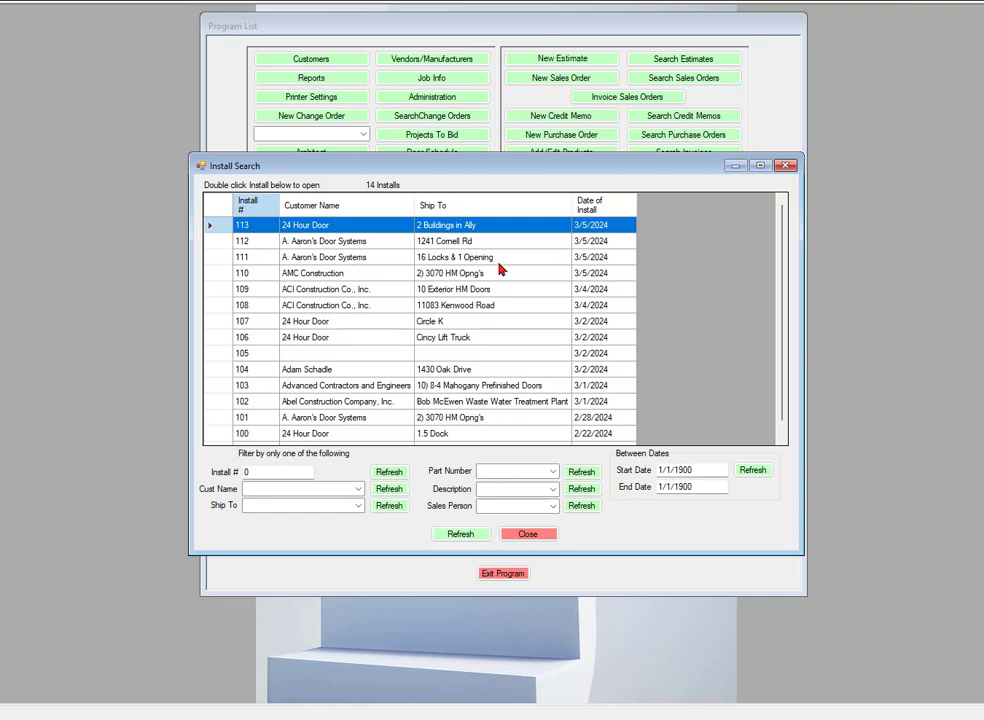
click(785, 165)
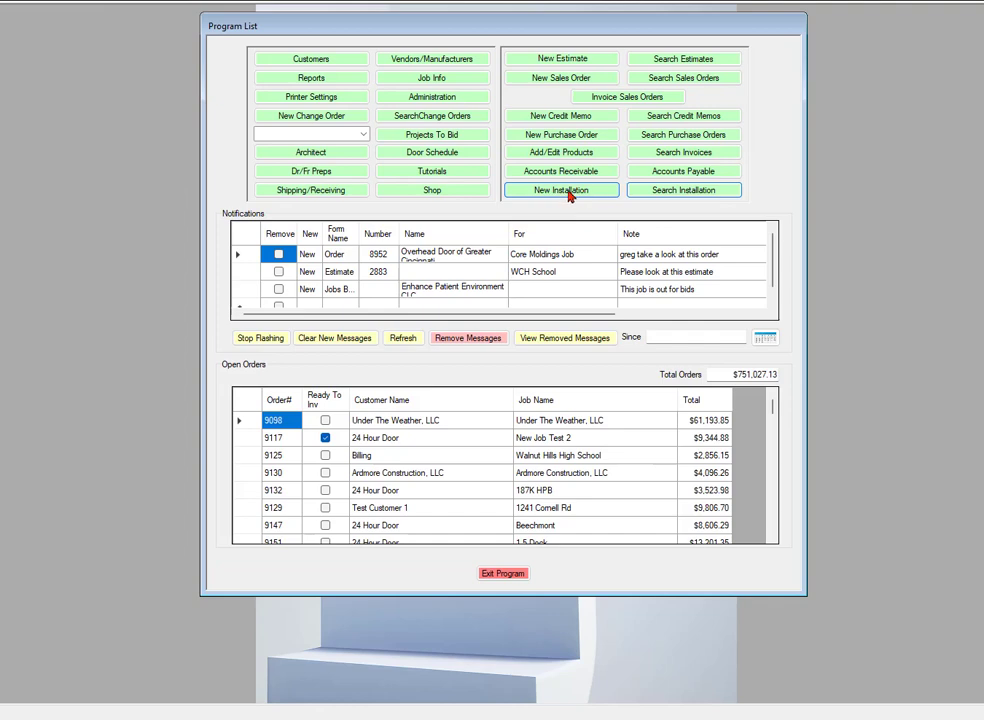
click(568, 193)
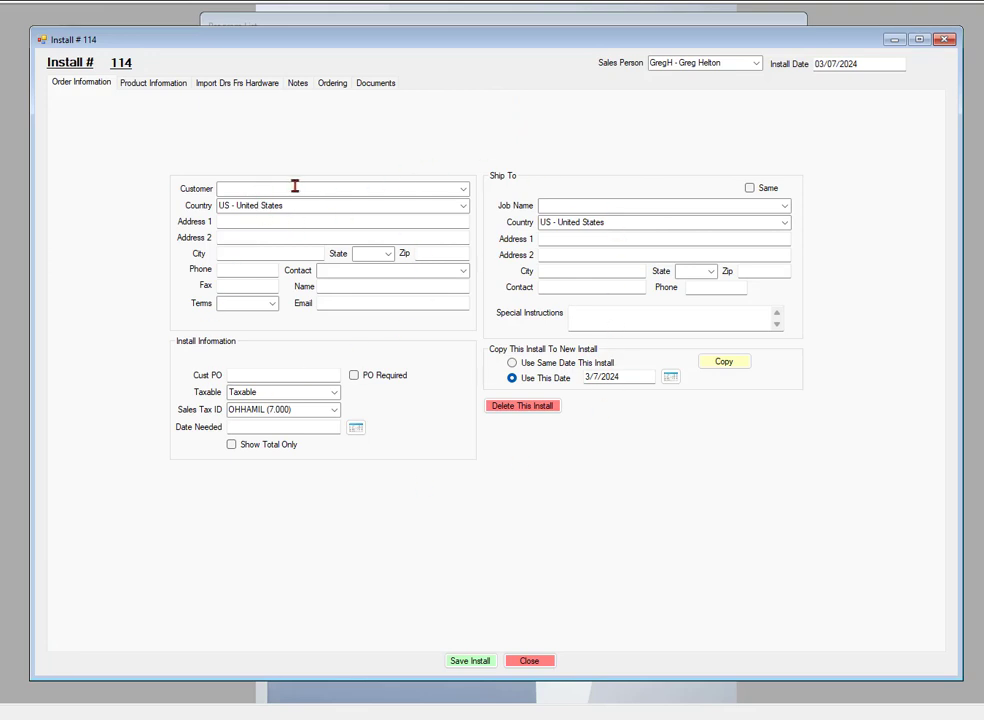
- Set the customer to 24 Hour Door, checking the job name list without choosing one
click(463, 190)
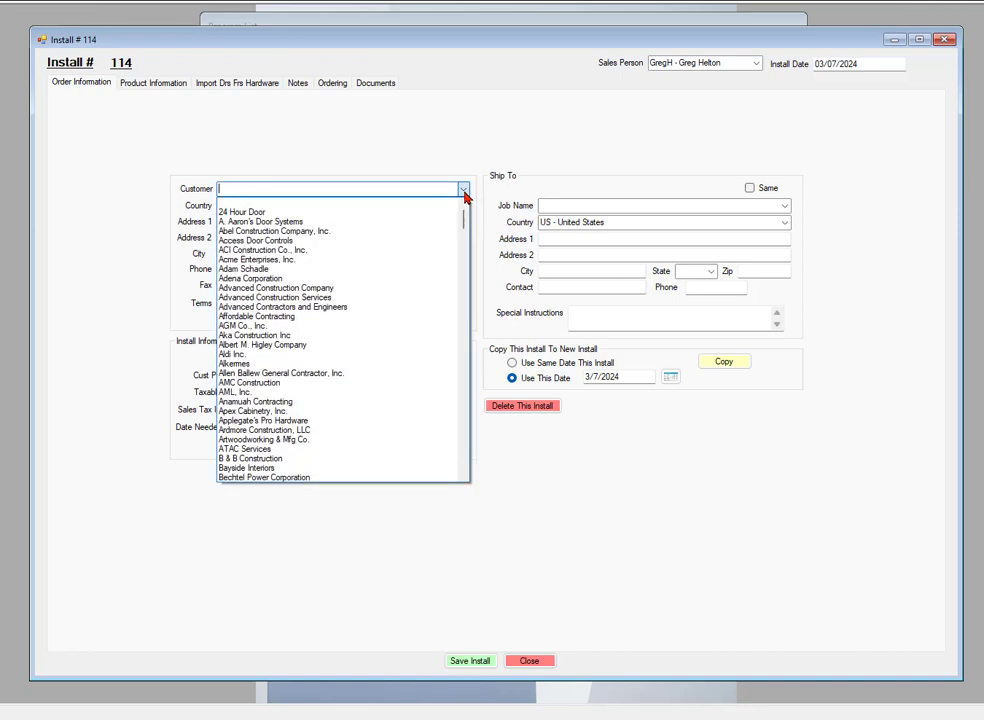
click(245, 215)
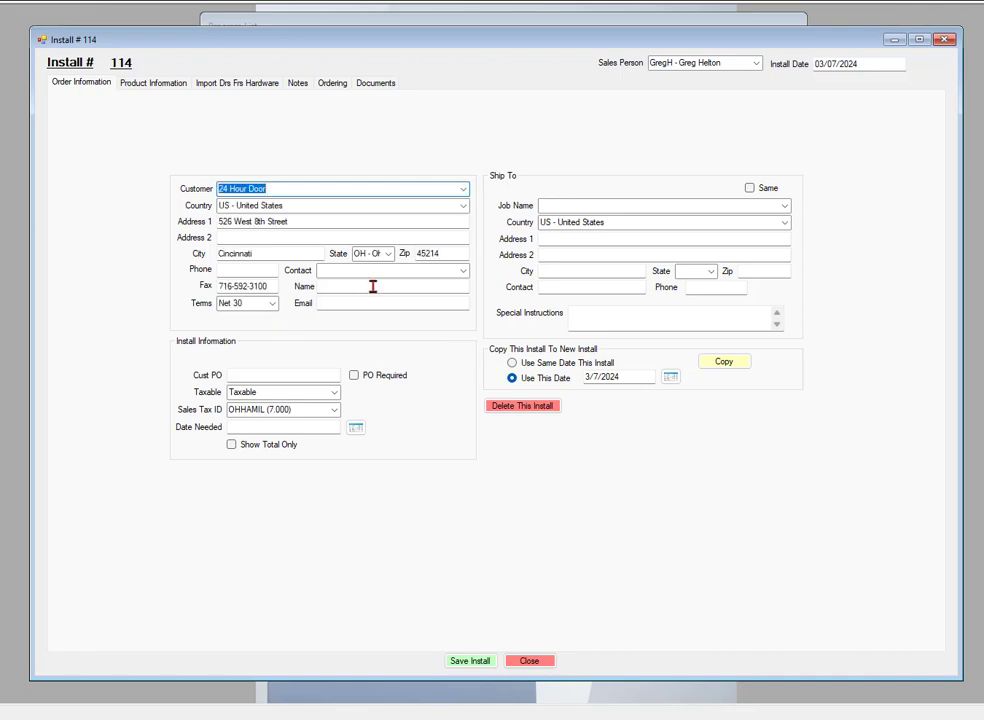
click(785, 207)
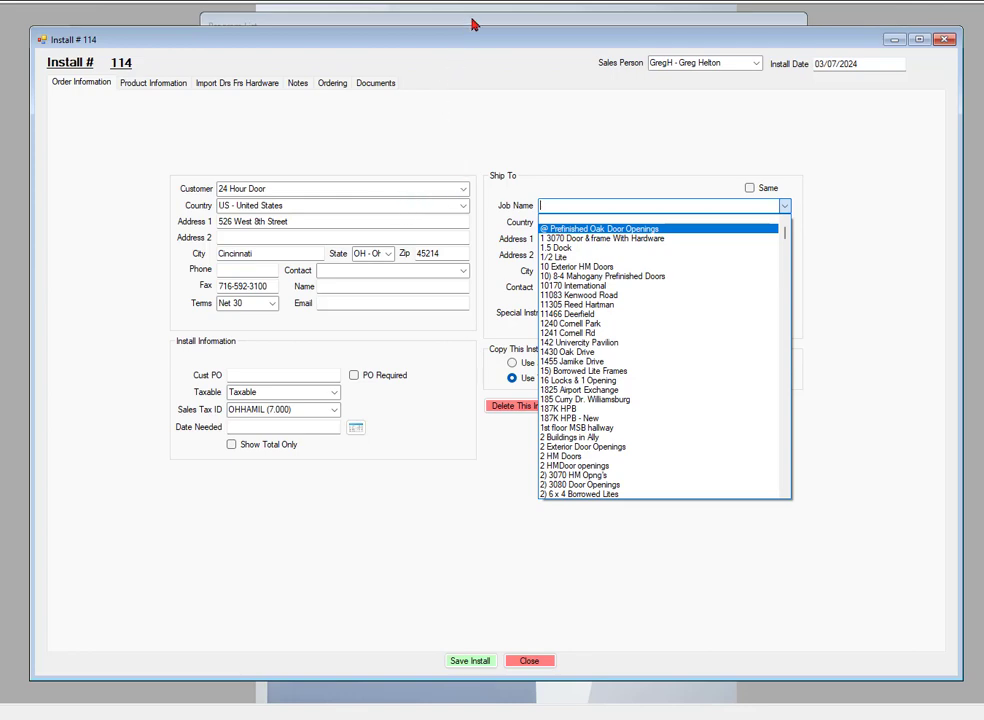
click(474, 25)
click(474, 25)
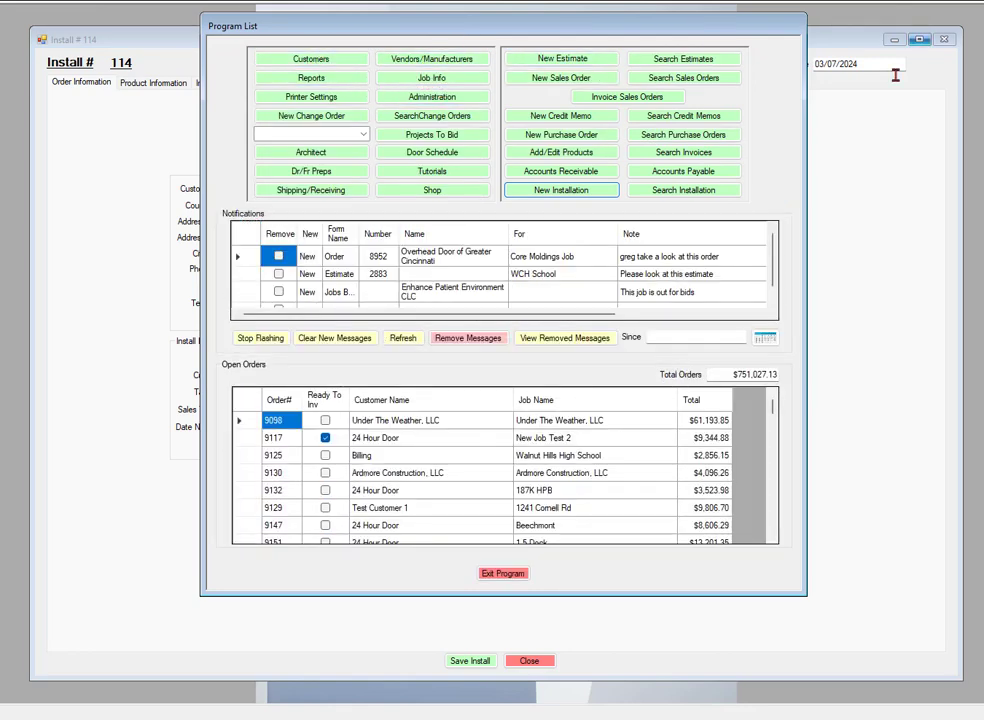
click(933, 184)
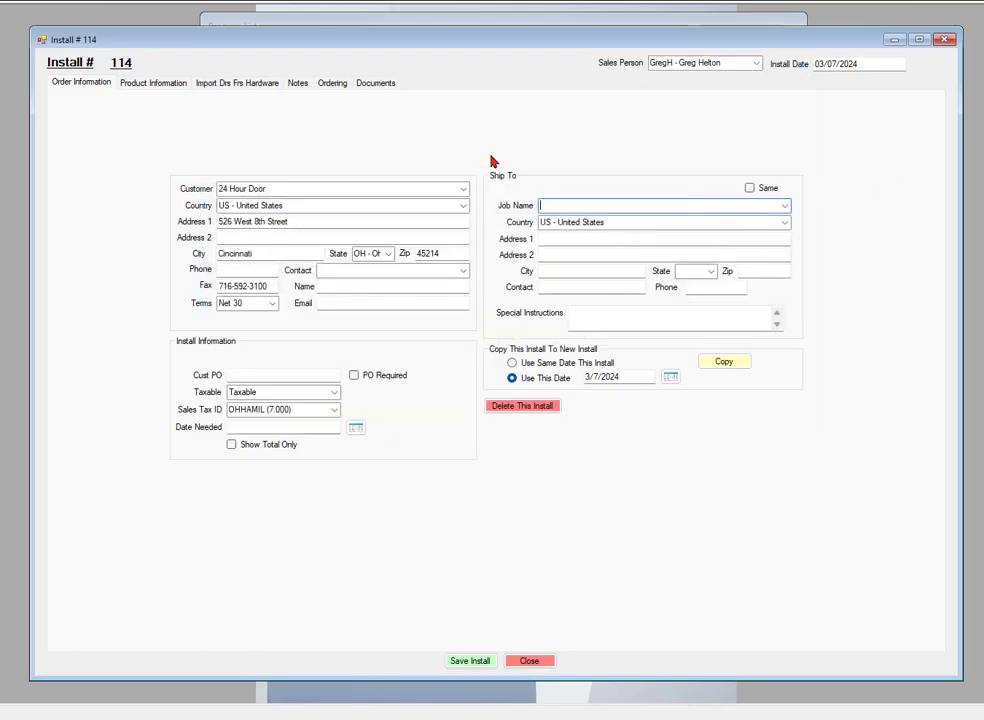
- Pick 2) 3070 HM Opng's as the install's job name
click(784, 206)
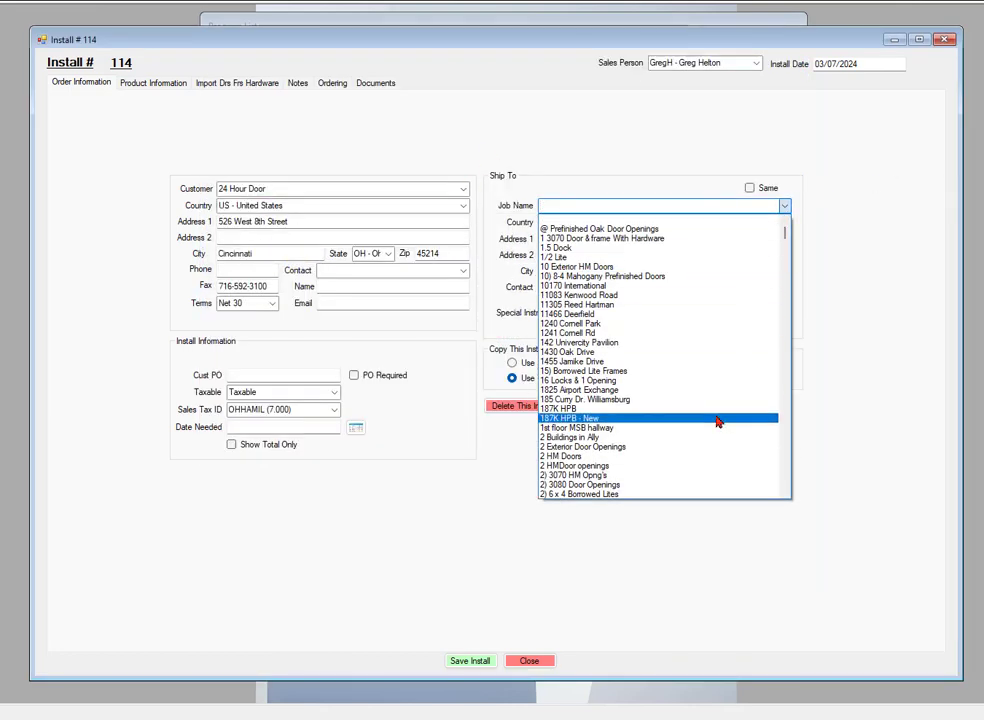
click(575, 479)
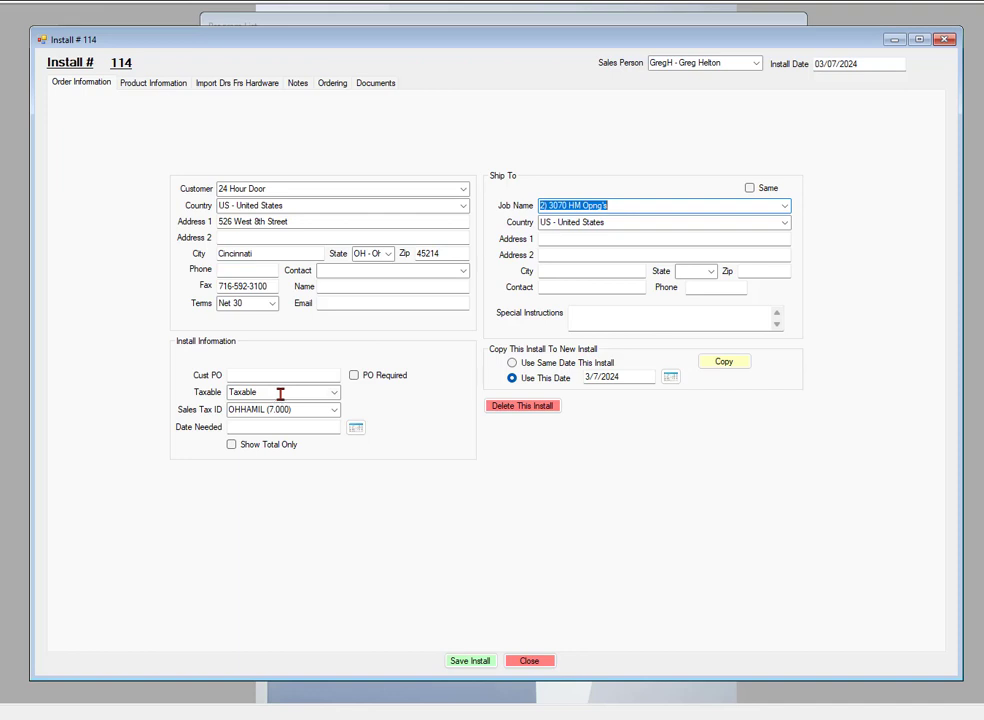
click(335, 396)
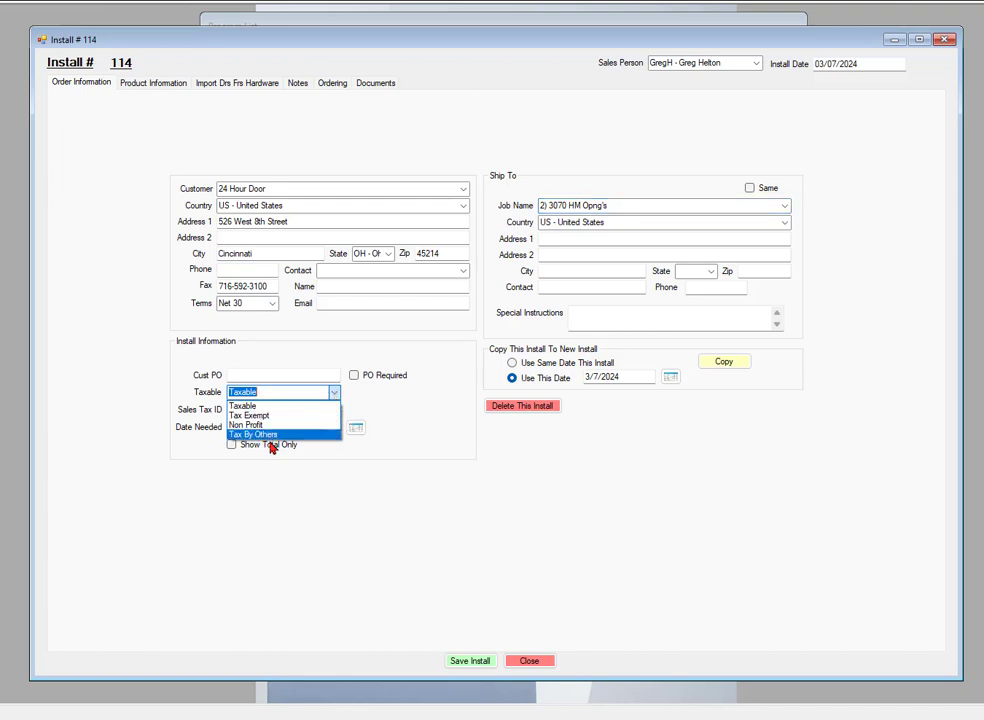
click(336, 397)
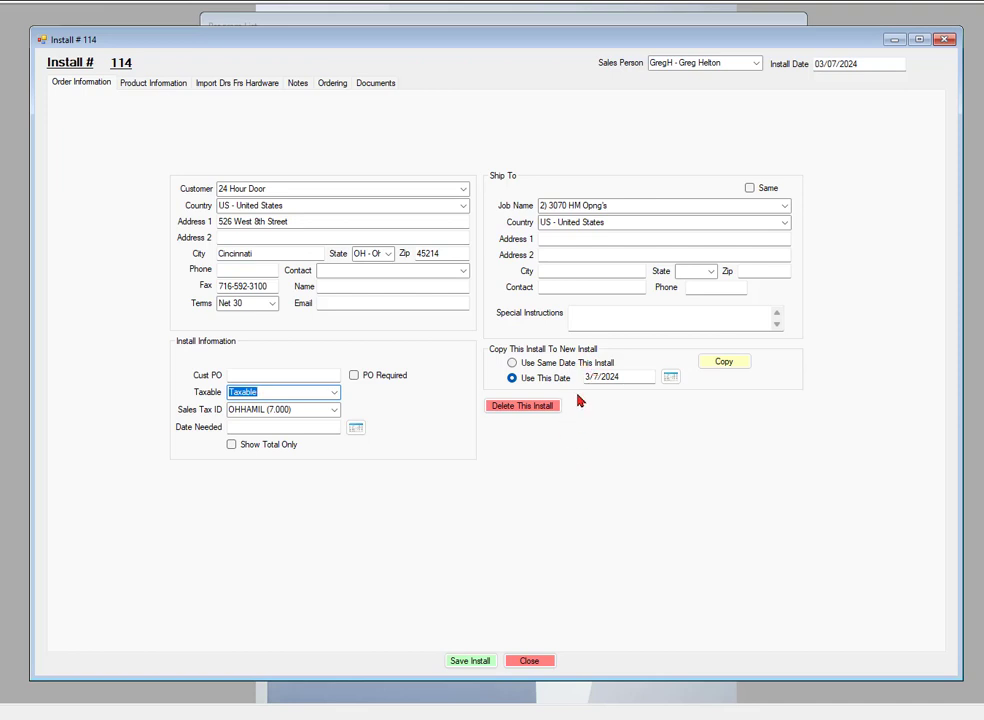
- Save install #114 after the save-first warning and show its Product Information page
click(156, 86)
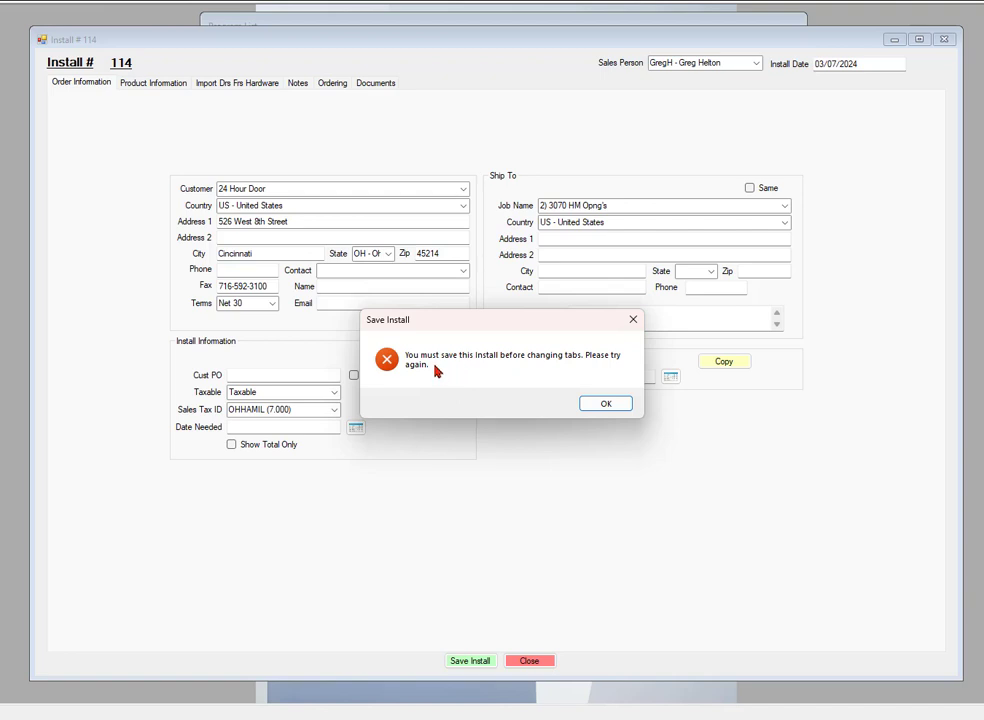
click(605, 405)
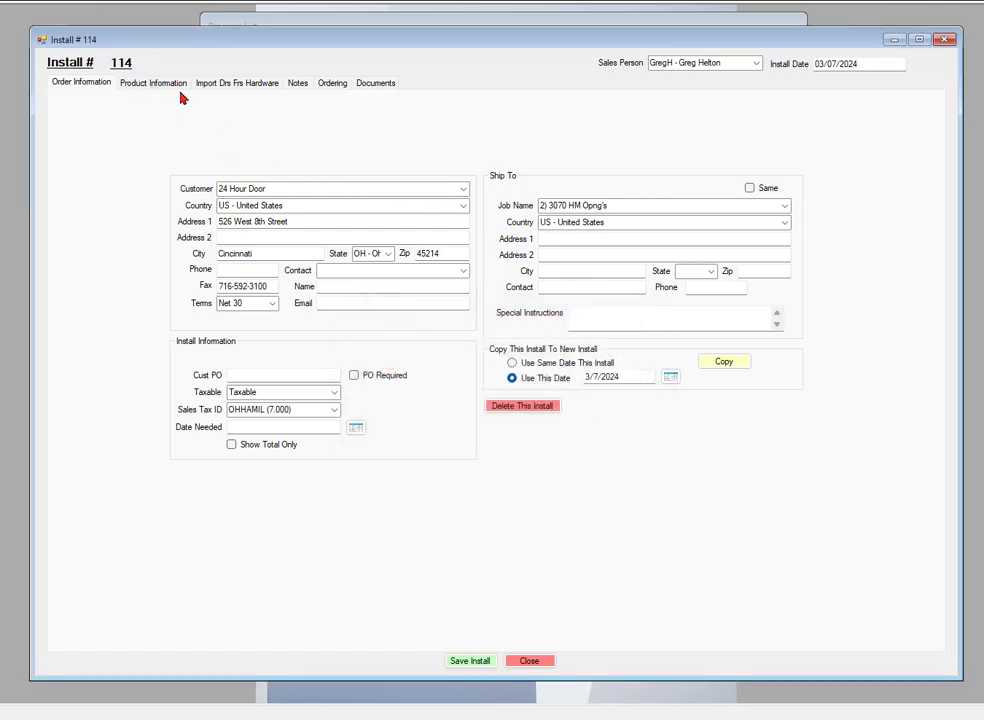
click(468, 662)
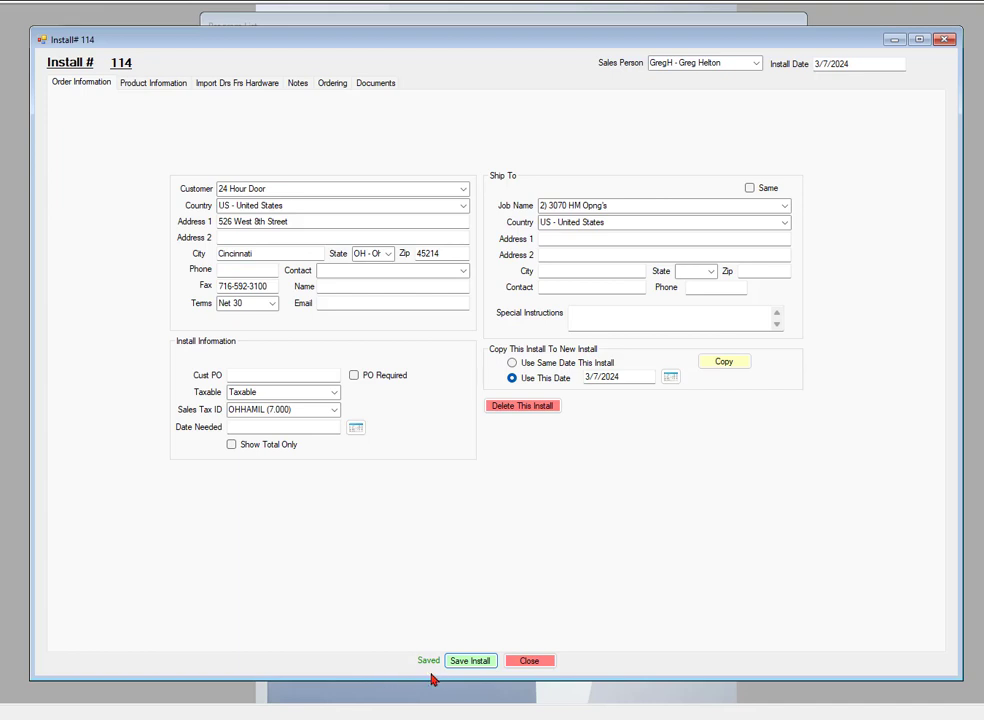
click(157, 88)
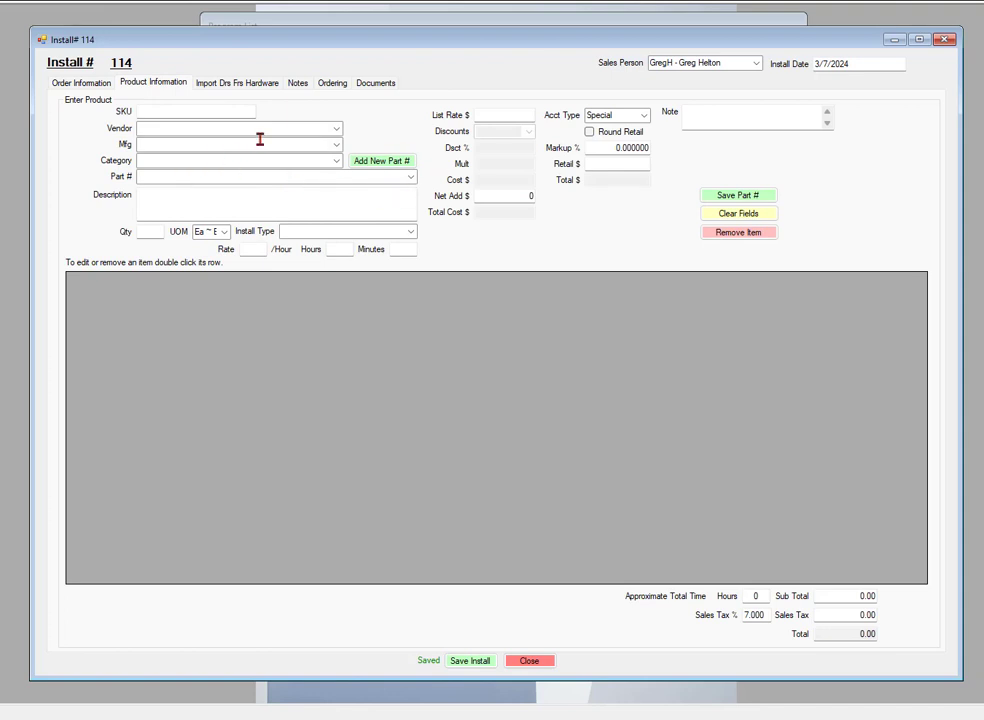
- Set the vendor to Contract Door Company and browse the Hinges, Pivots, Etc category's parts
click(176, 128)
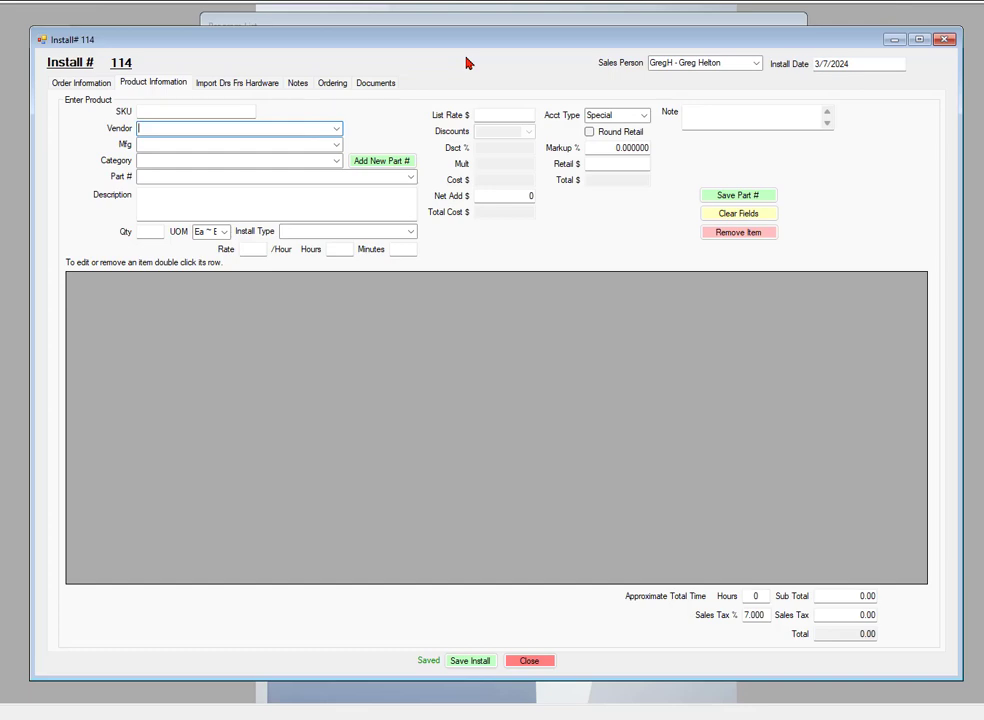
text(contract Door Company)
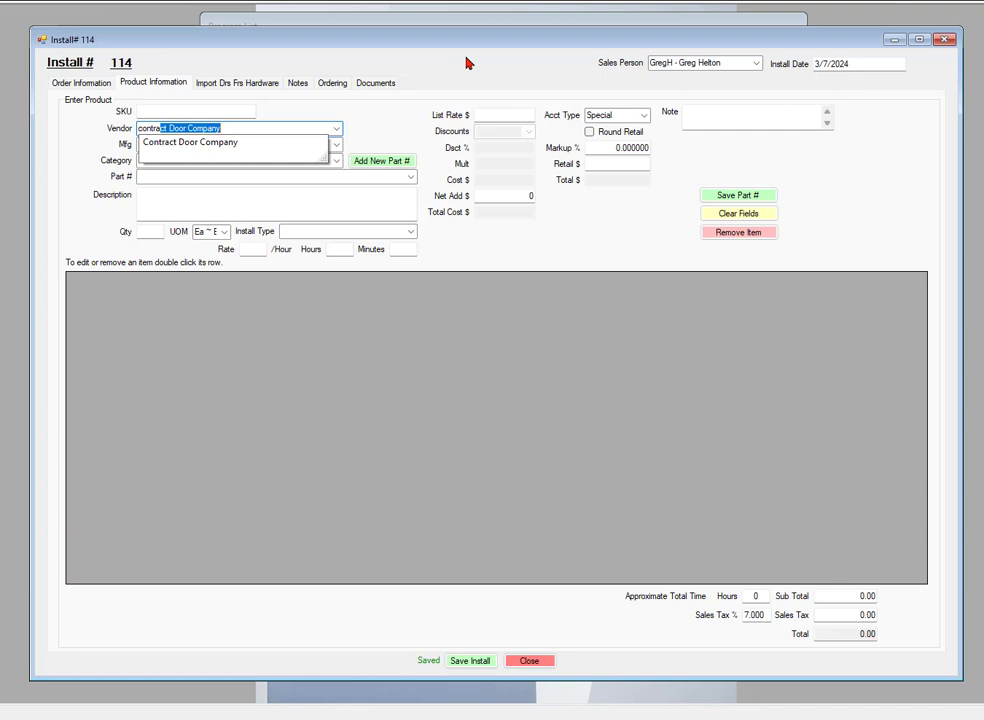
key(Return)
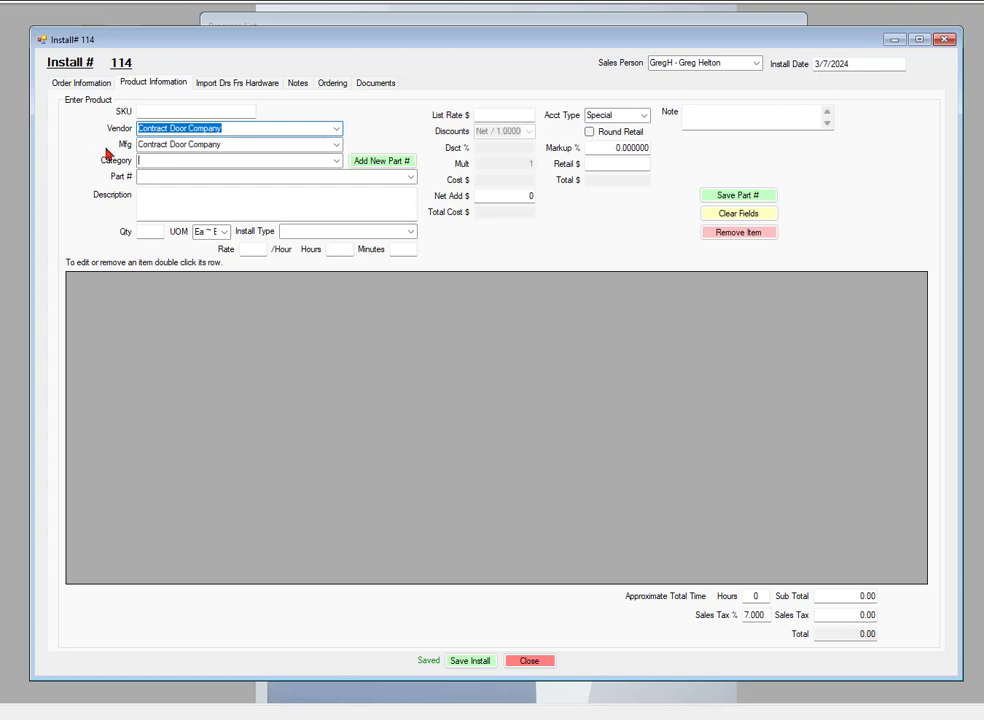
click(336, 163)
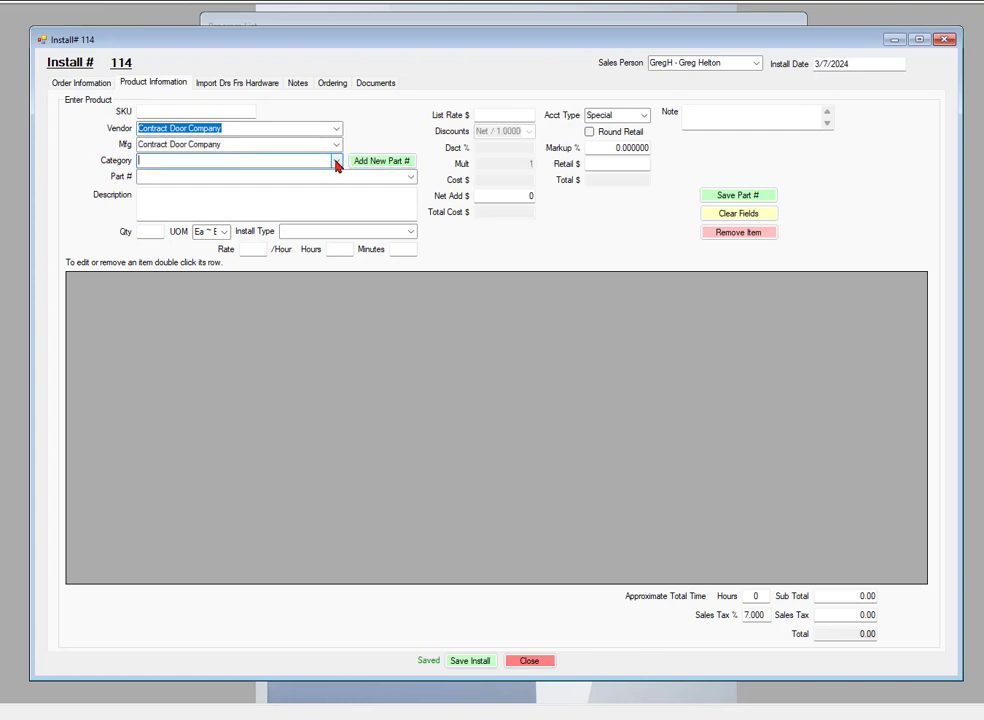
click(409, 177)
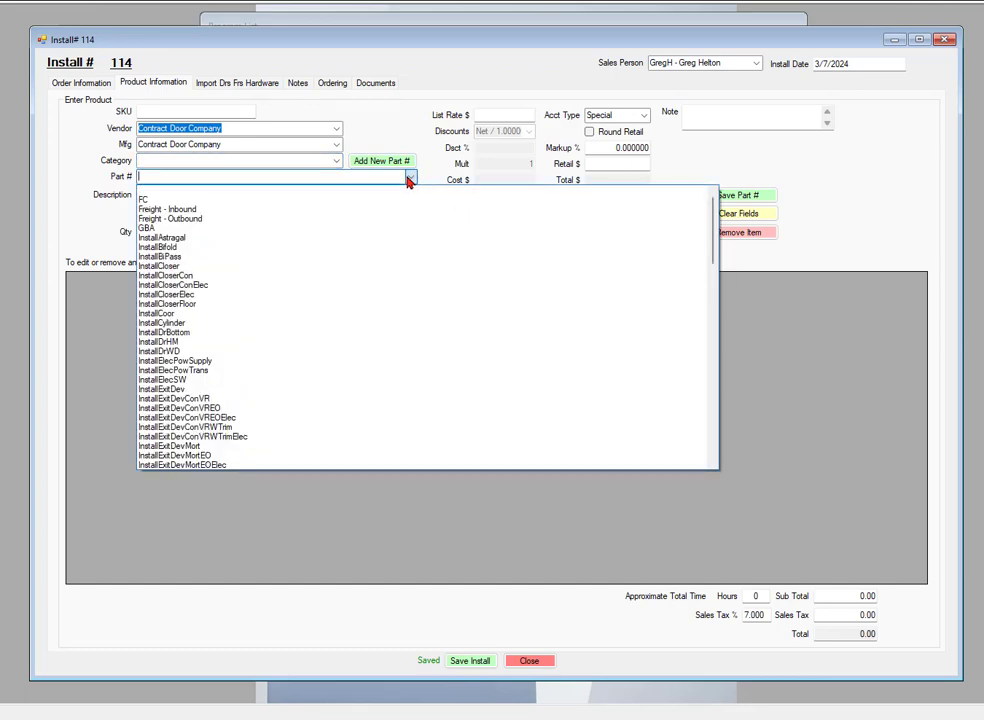
scroll(426, 285, down, 10)
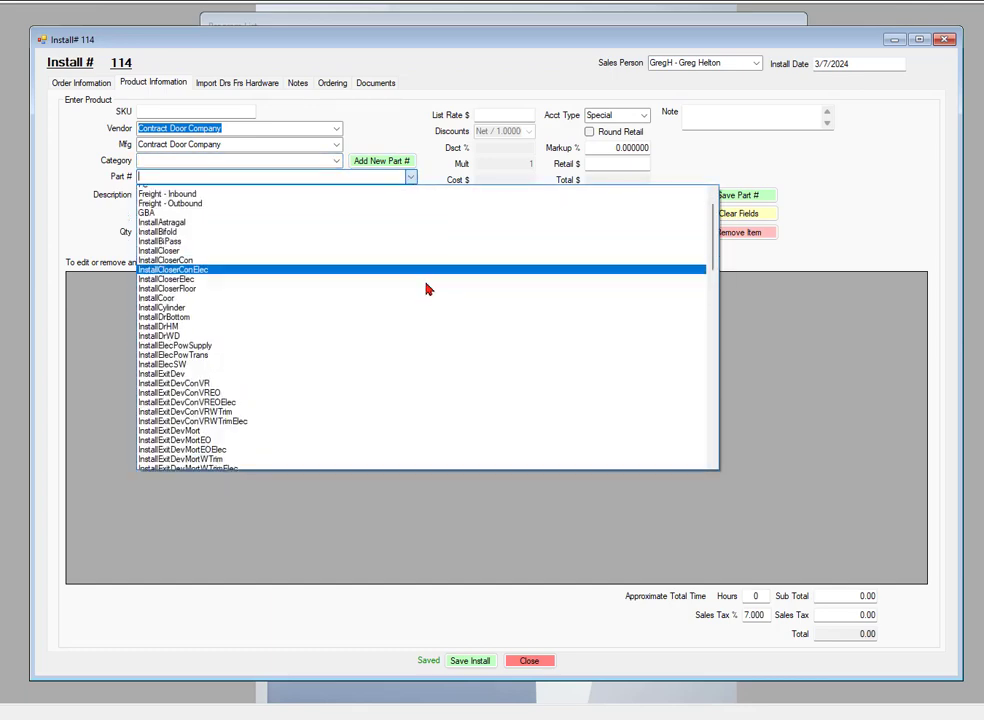
scroll(442, 270, down, 10)
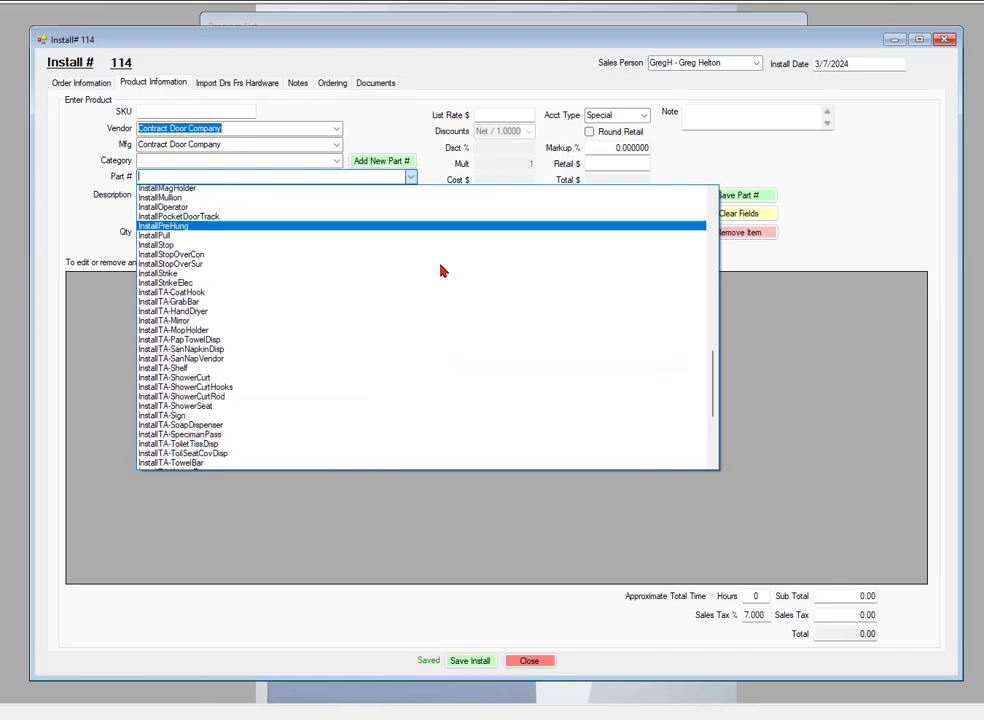
click(411, 177)
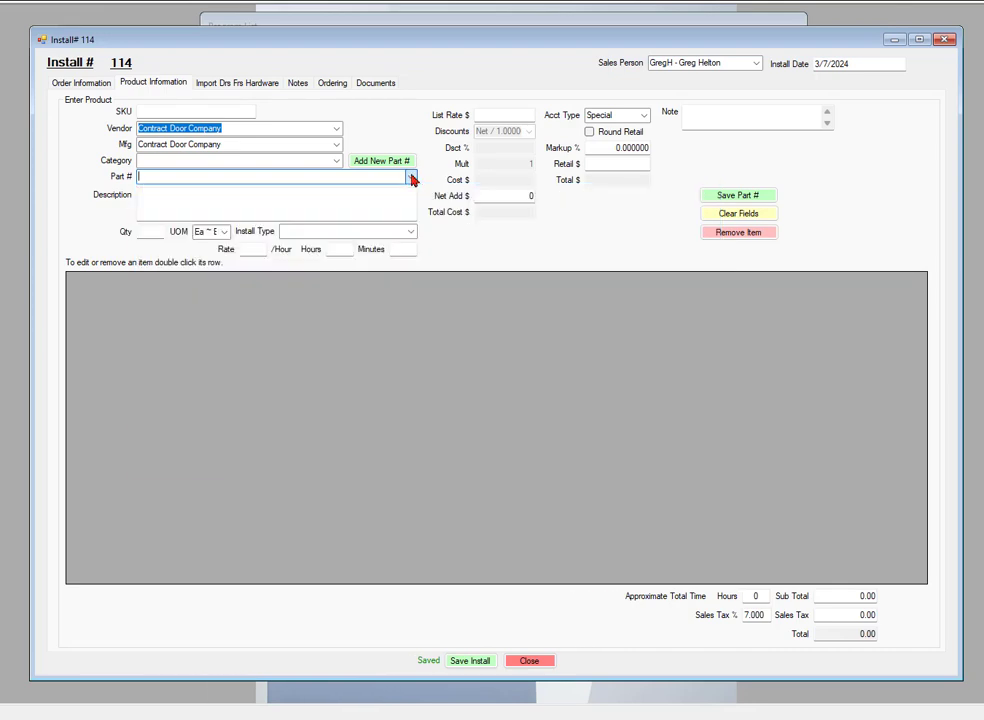
click(336, 161)
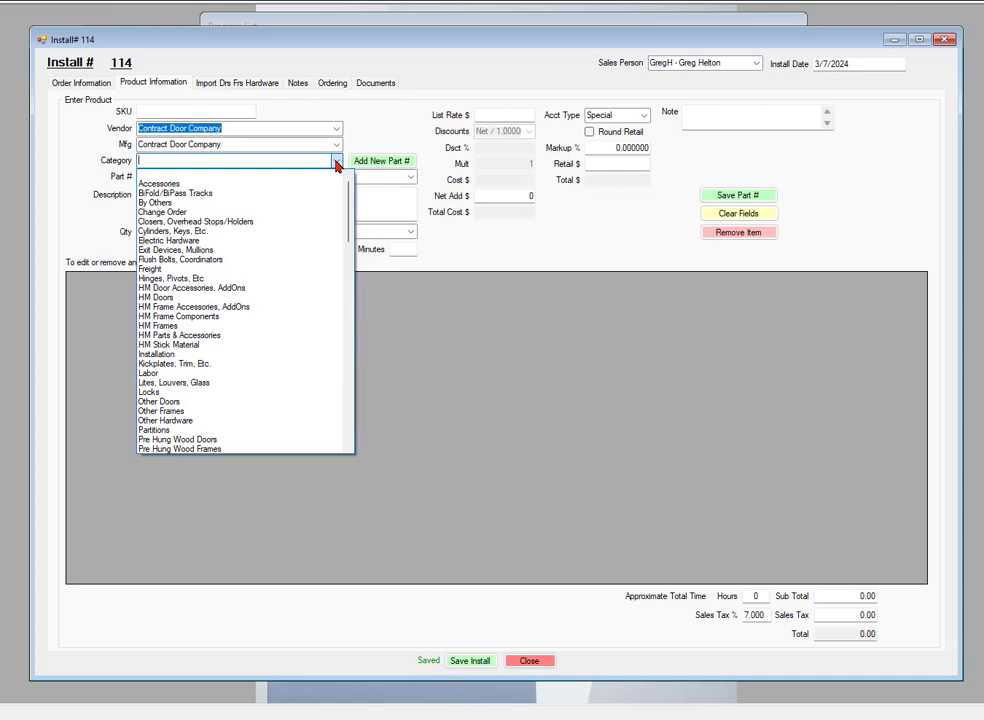
click(168, 281)
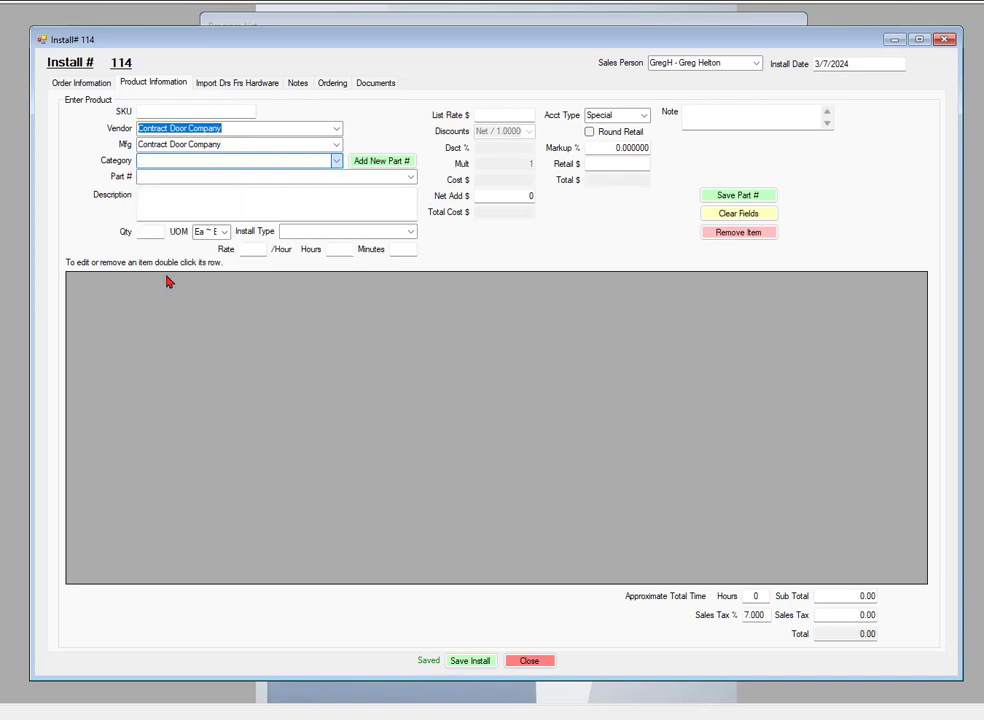
click(410, 178)
click(410, 178)
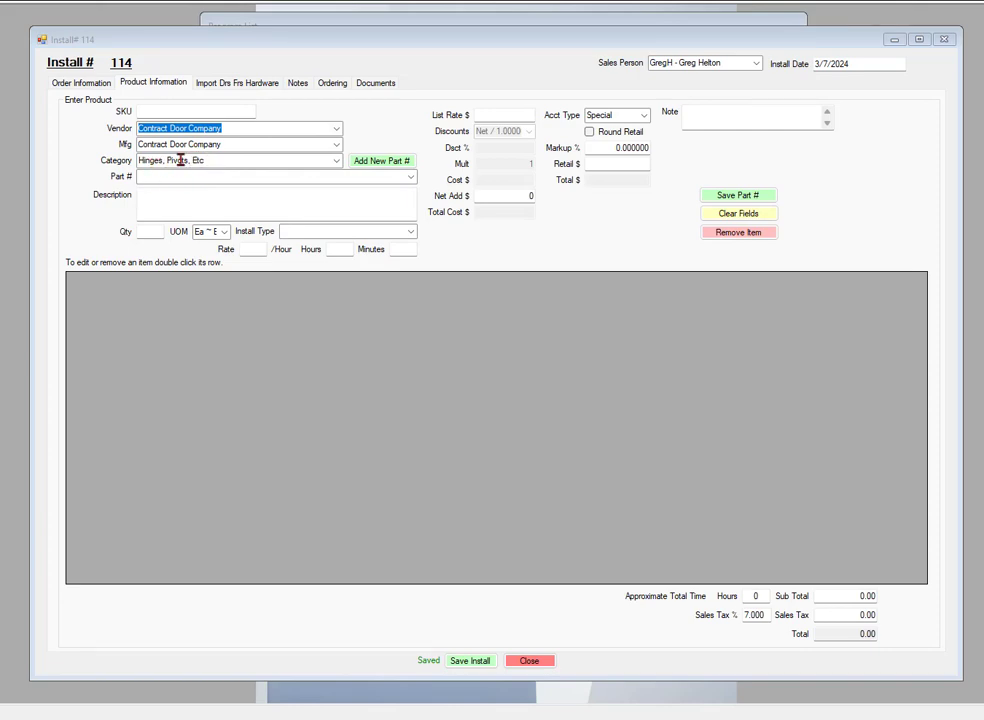
- Choose the Installation category and InstallHinge part, with 6 install minutes
click(336, 165)
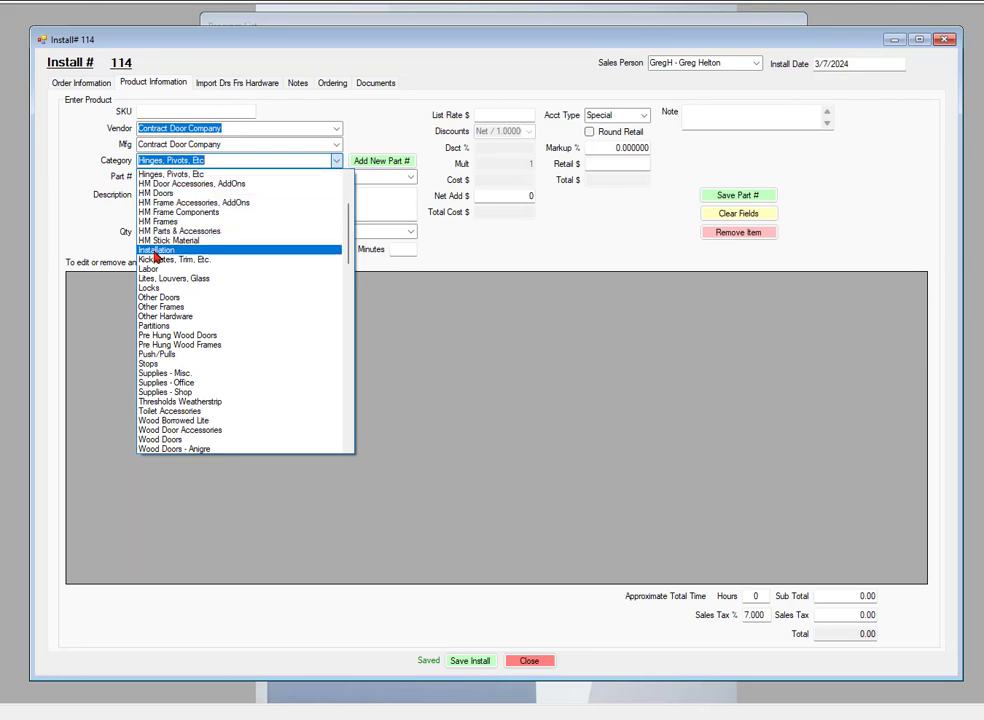
click(156, 251)
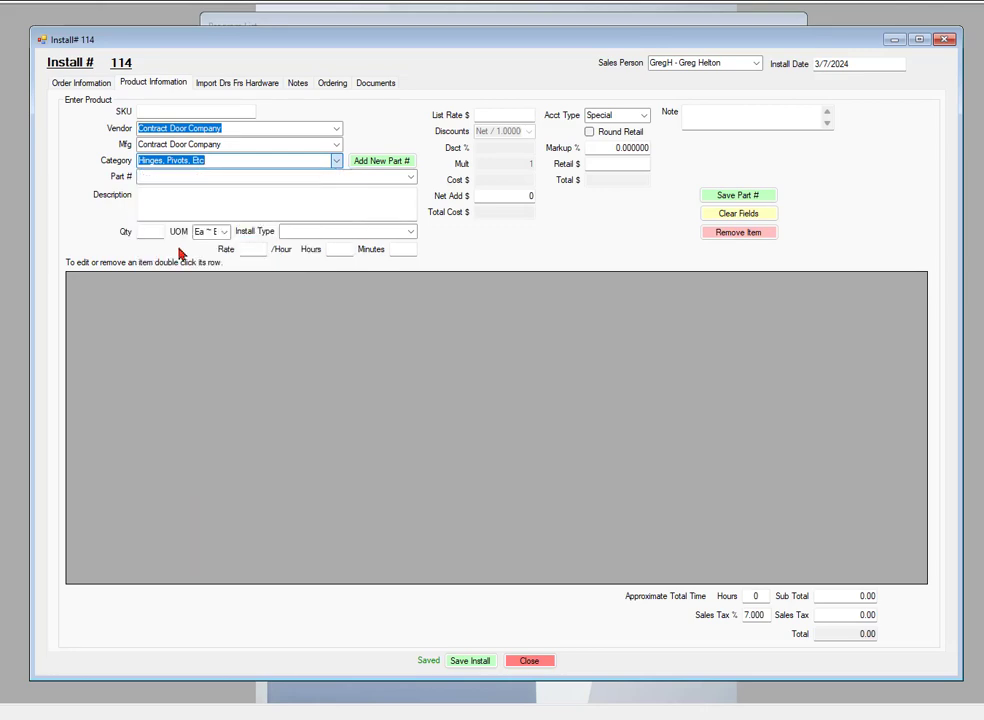
click(185, 176)
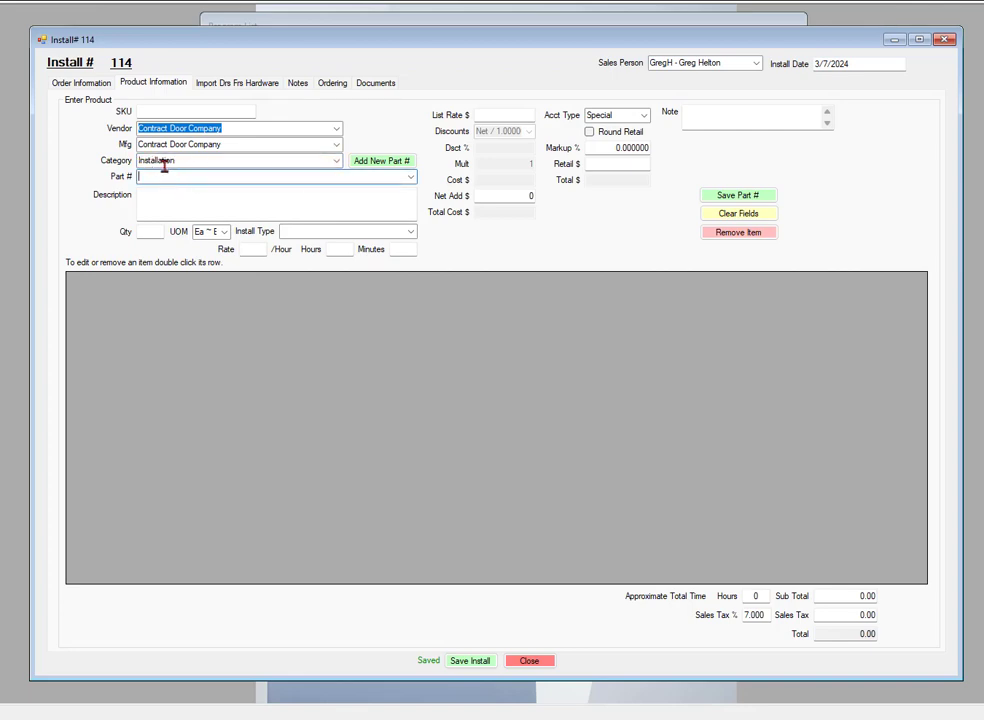
click(410, 177)
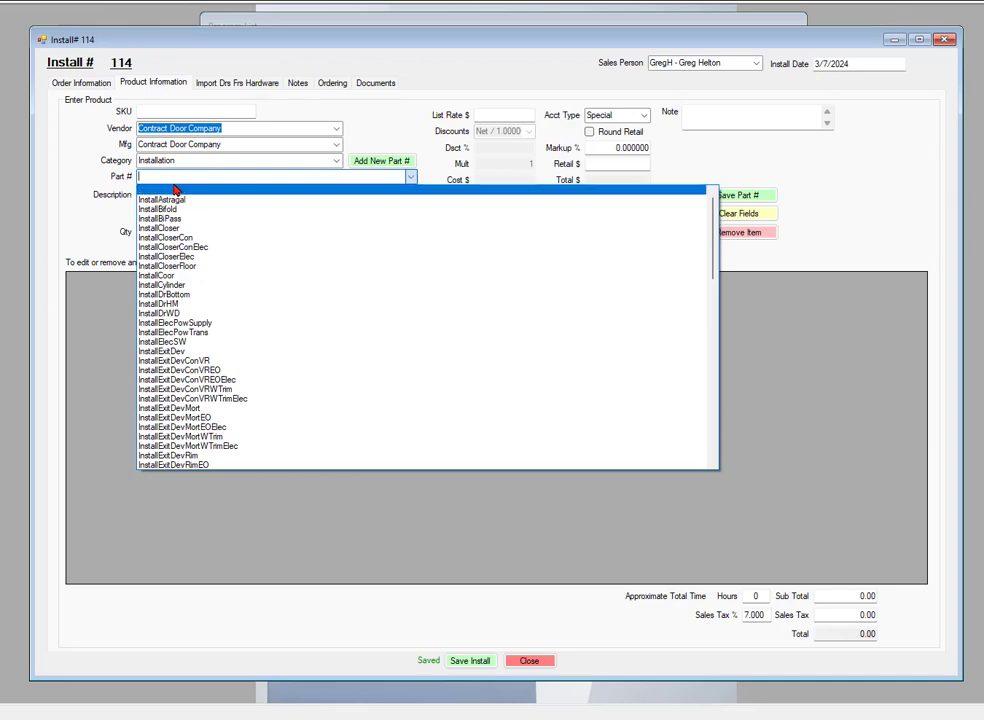
scroll(240, 262, down, 9)
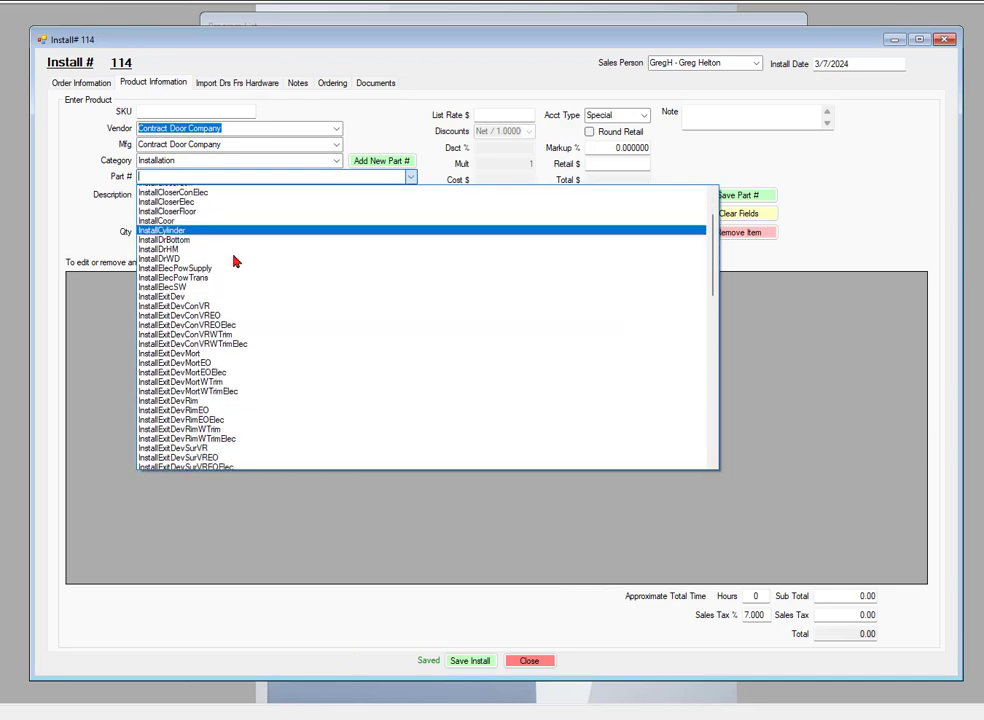
scroll(252, 261, down, 1)
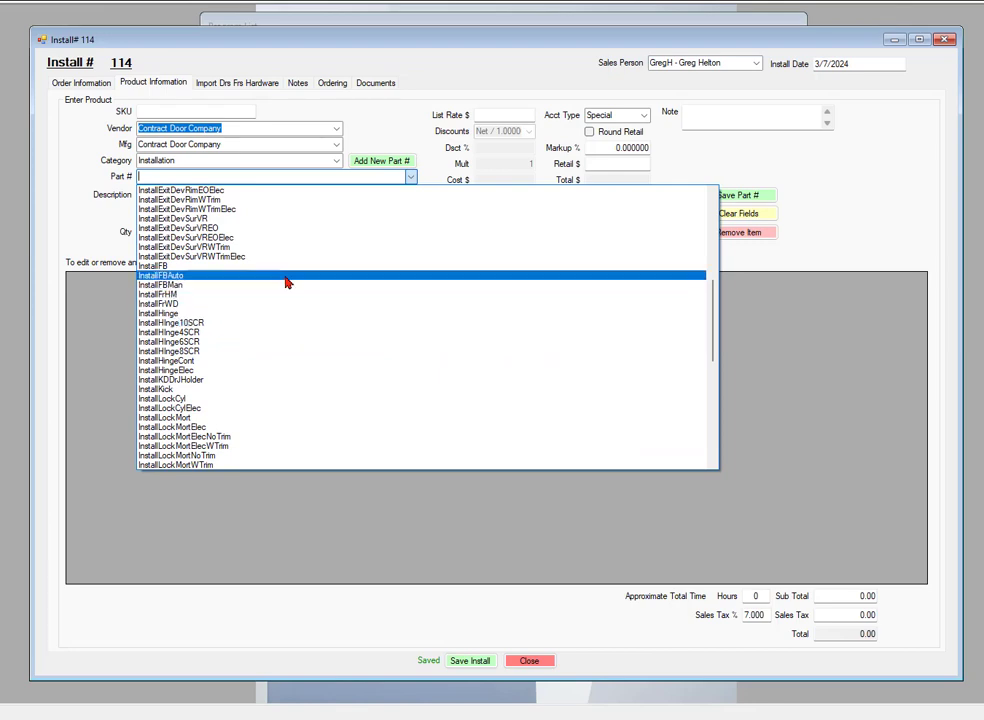
click(166, 318)
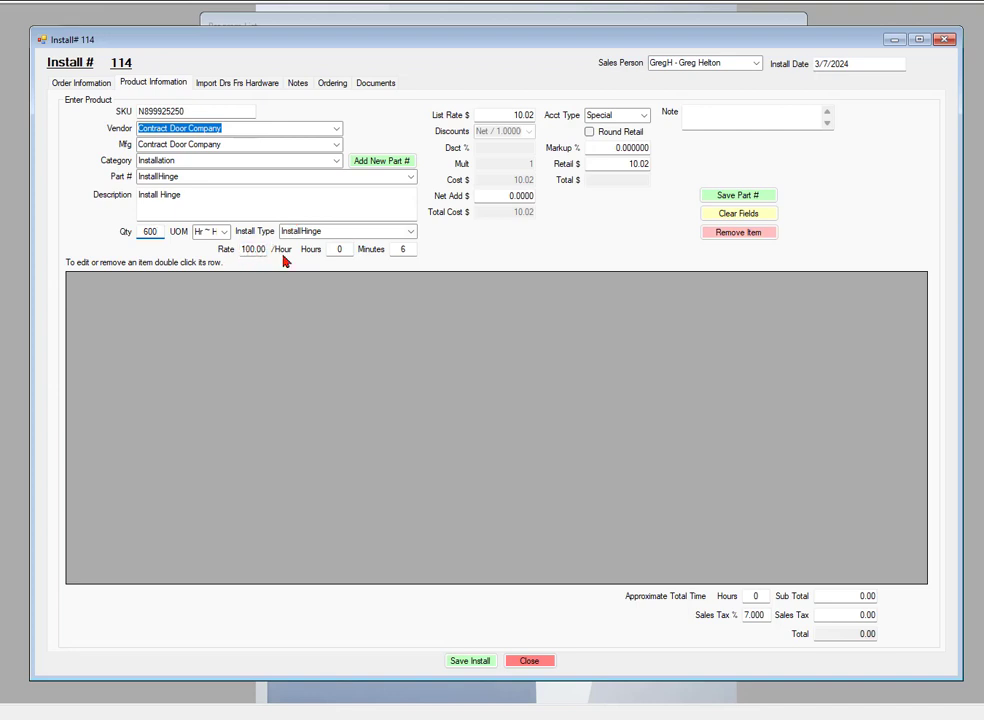
click(403, 248)
text(6)
- Review the hinge line's rate and retail, then try a 10% markup
click(614, 147)
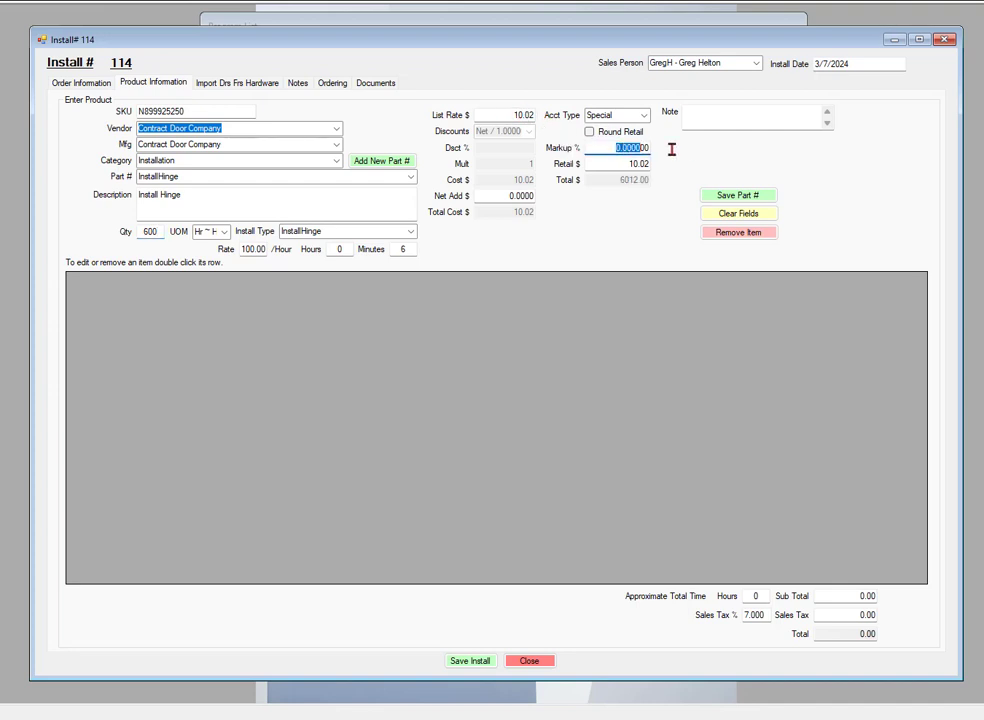
click(510, 115)
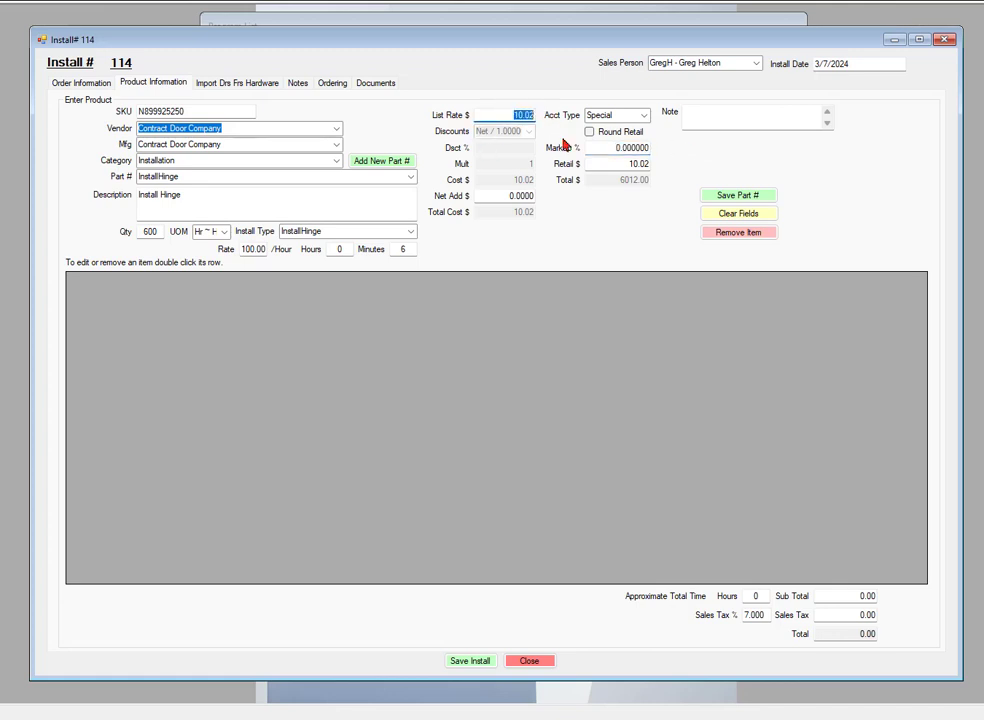
click(626, 164)
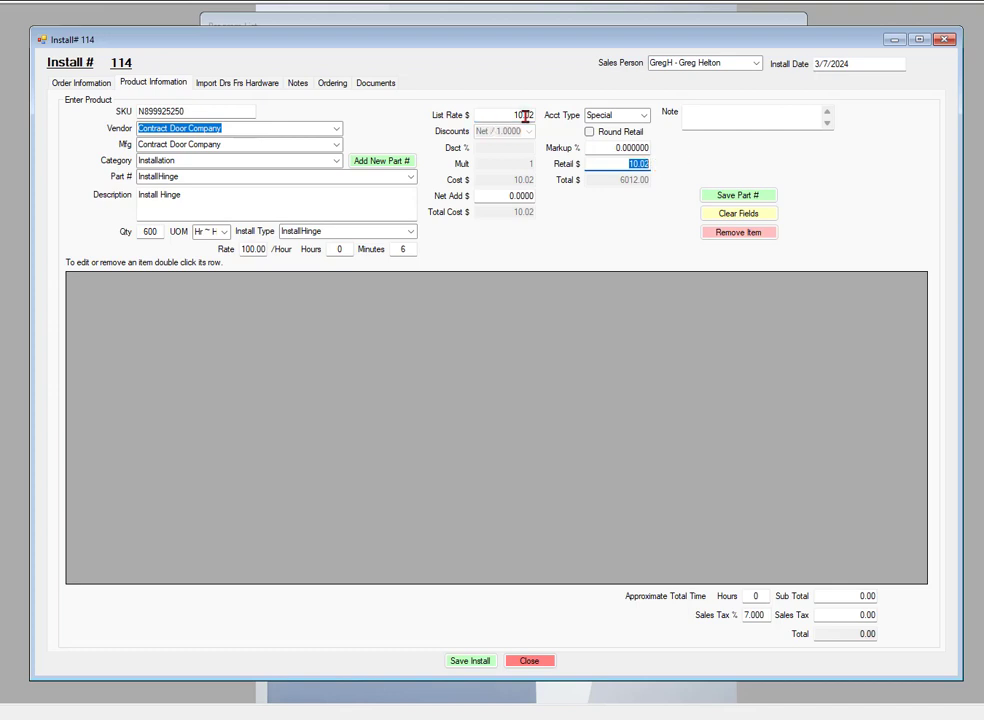
click(610, 147)
text(10)
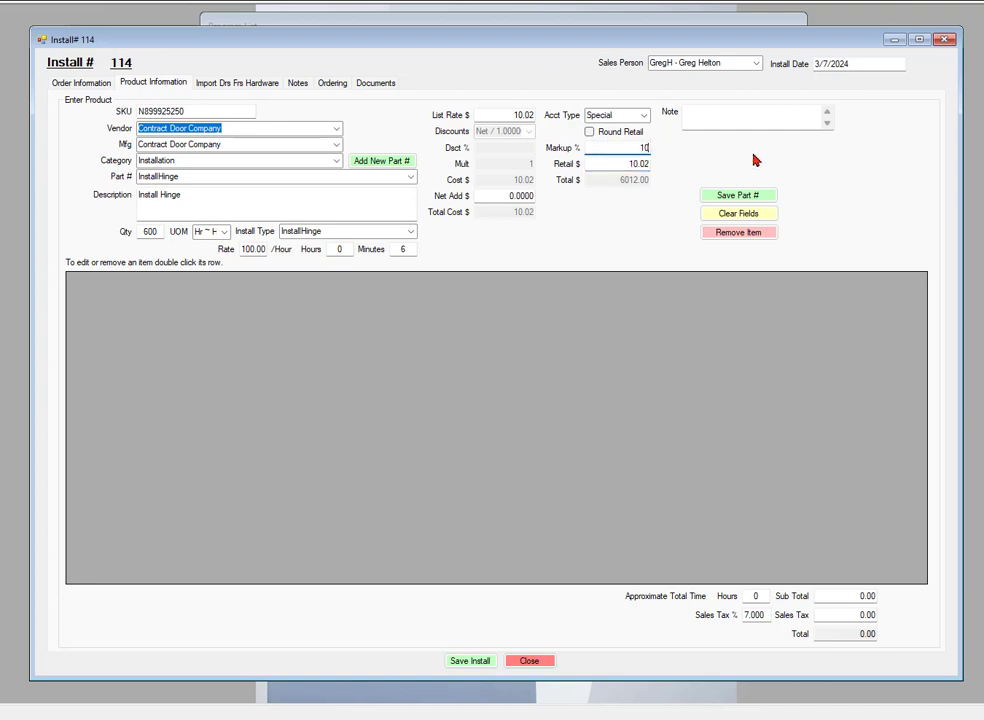
click(606, 163)
- Switch the account type to Contractor, then back to Special
click(640, 117)
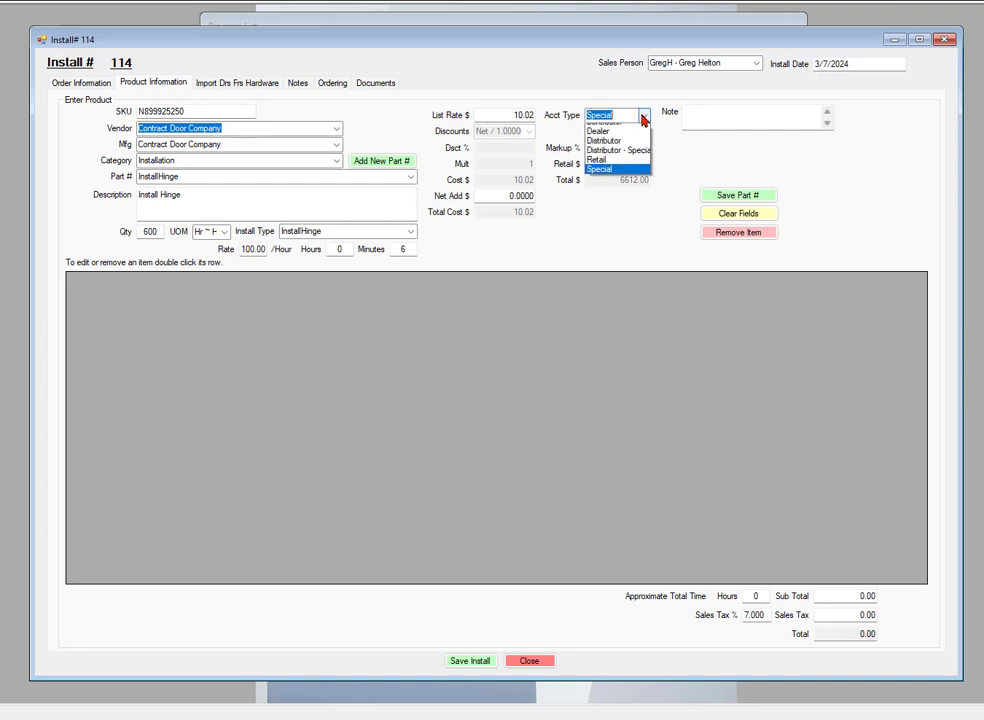
click(609, 141)
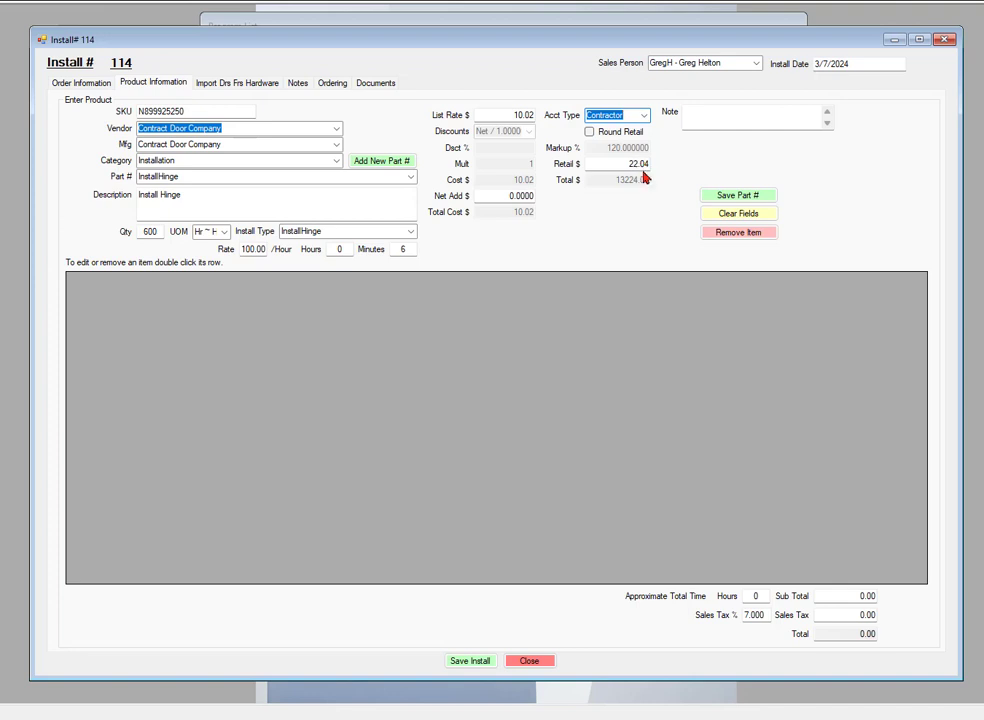
click(645, 118)
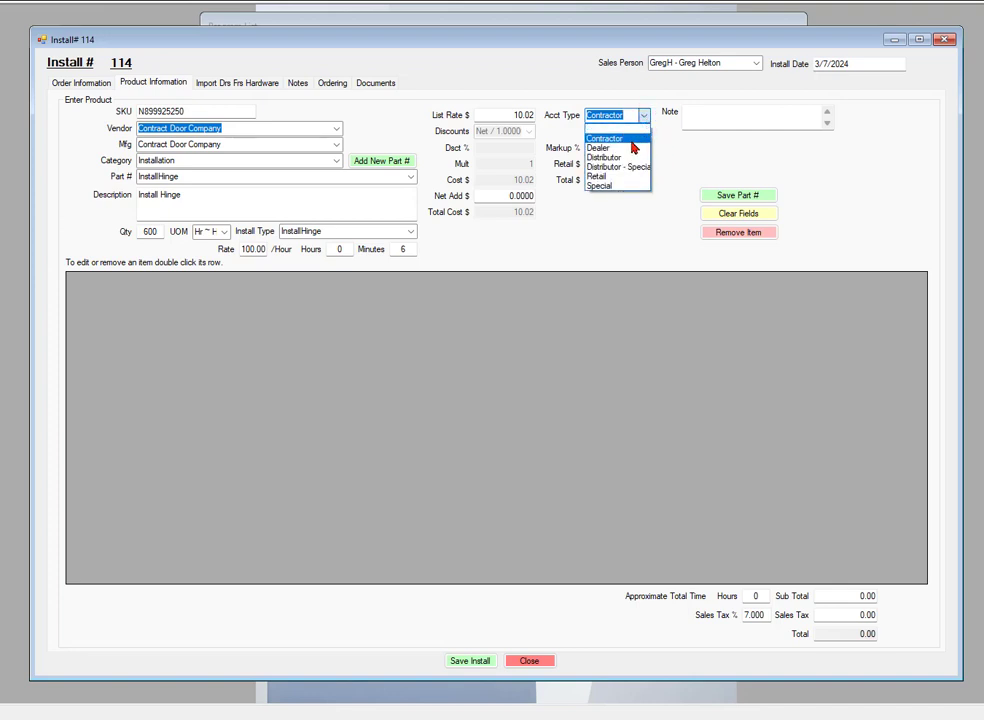
click(602, 189)
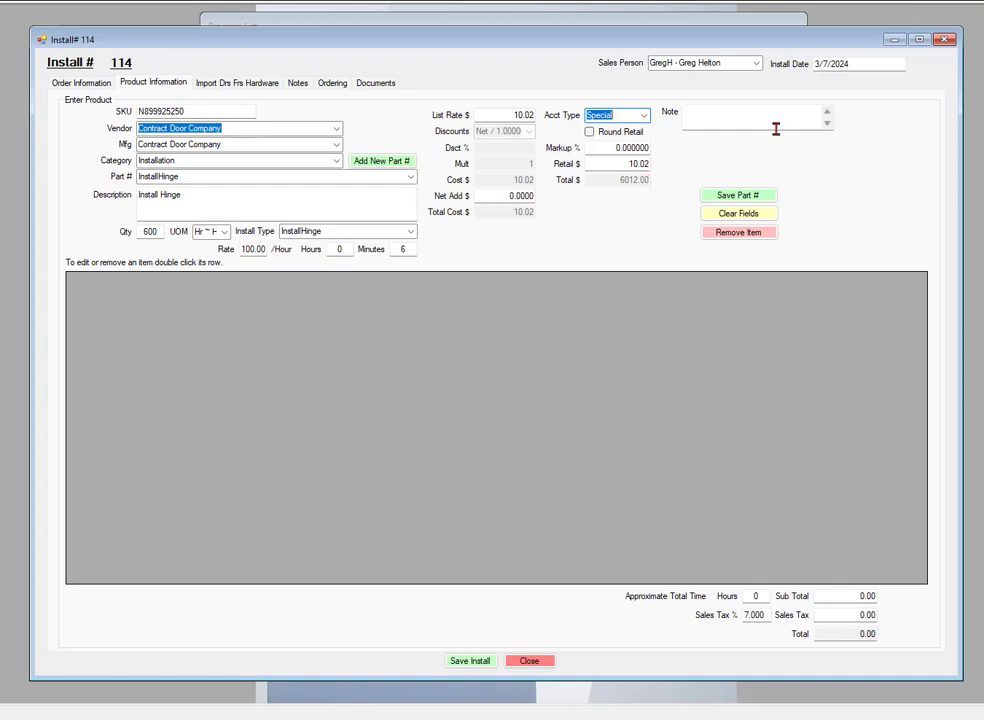
- Save the InstallHinge line (600 at $10.02) into install 114's item grid
click(708, 113)
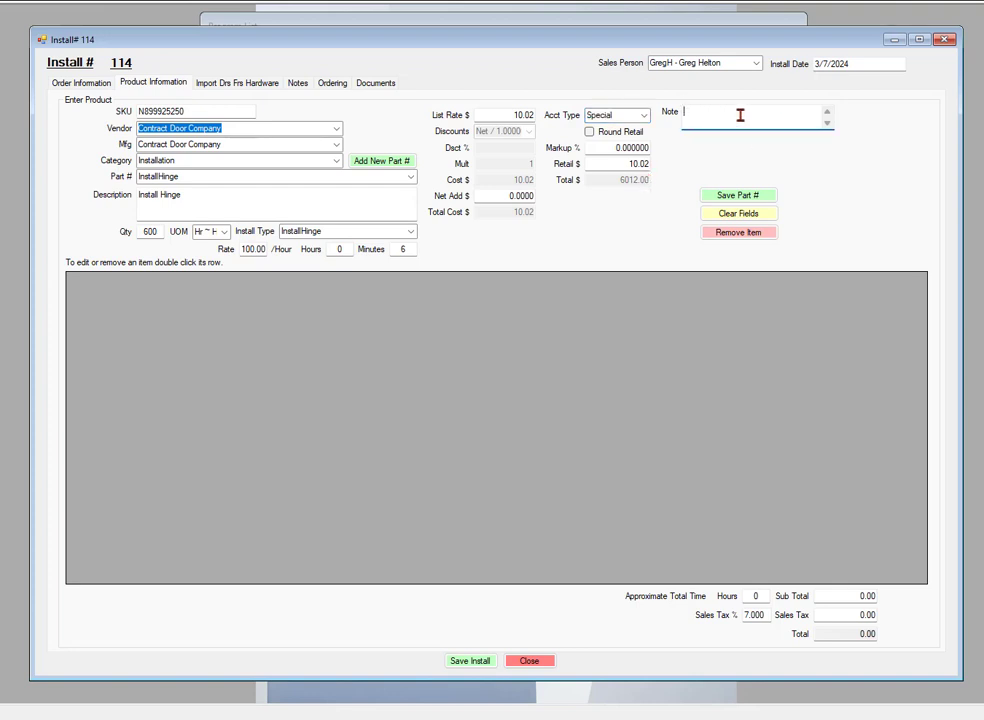
click(740, 198)
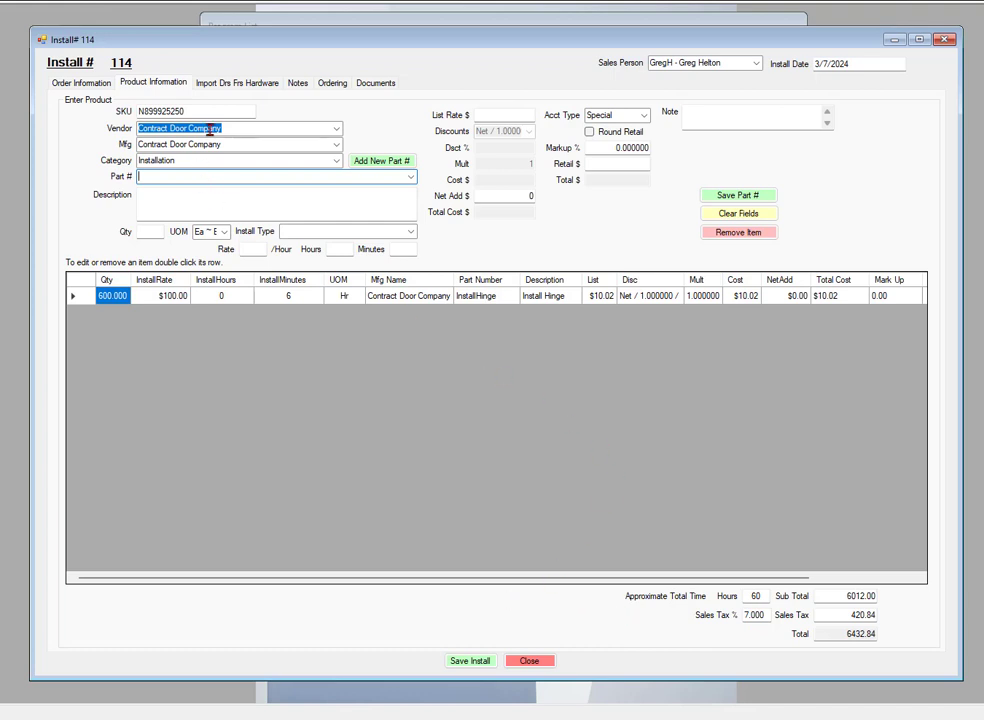
- Choose InstallLockCyl (Install Cylindrical Lock) as the next line's part
click(410, 177)
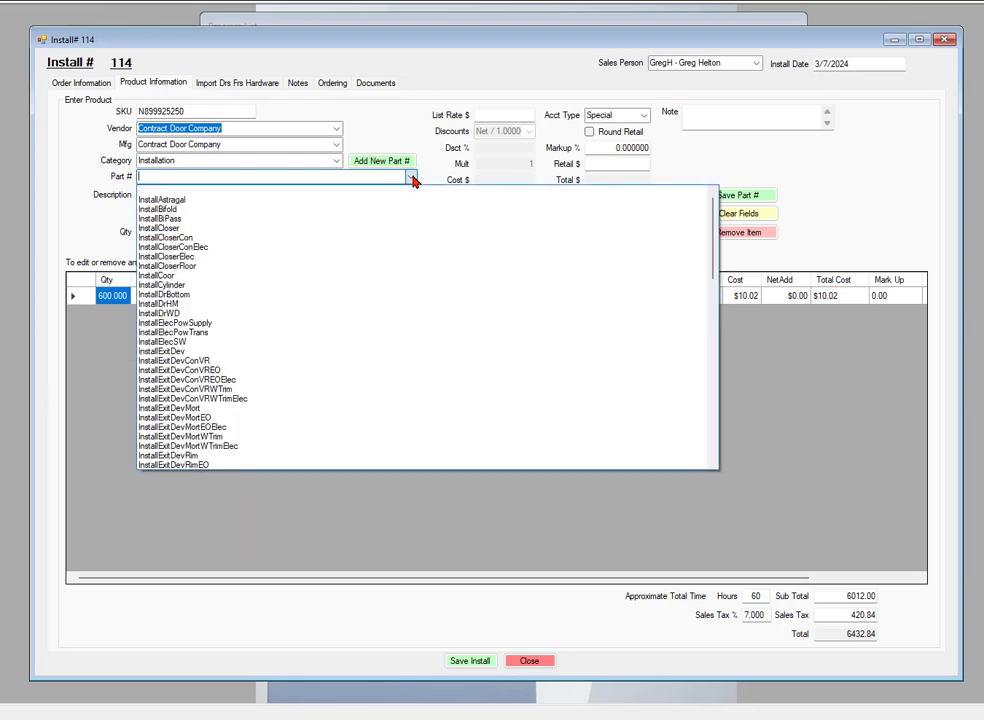
scroll(698, 285, down, 15)
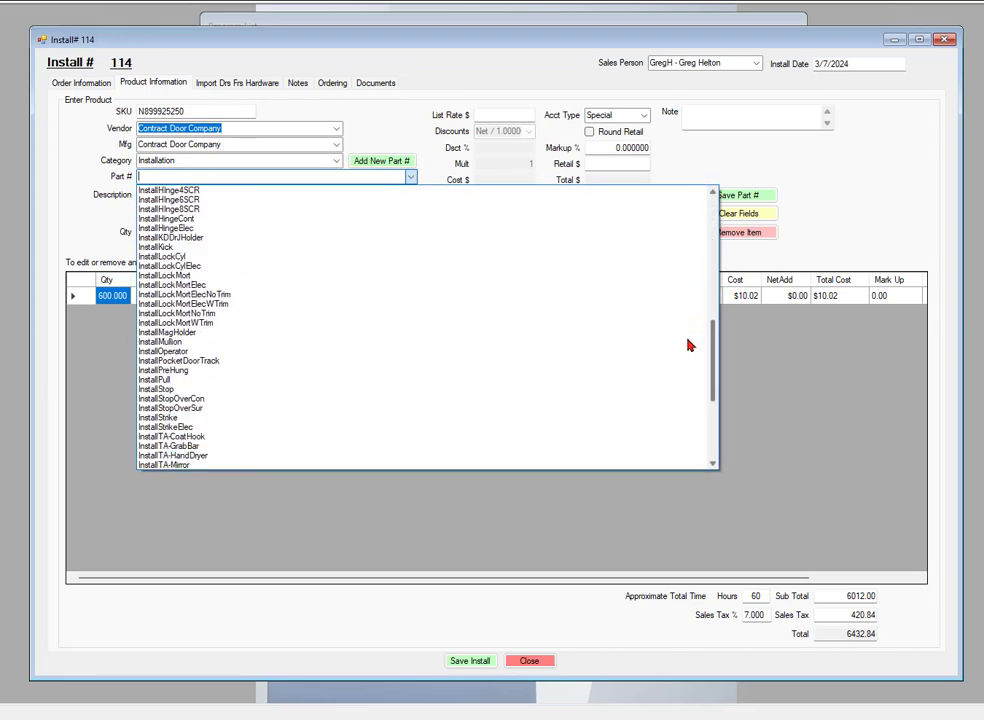
scroll(688, 345, down, 2)
scroll(690, 336, up, 4)
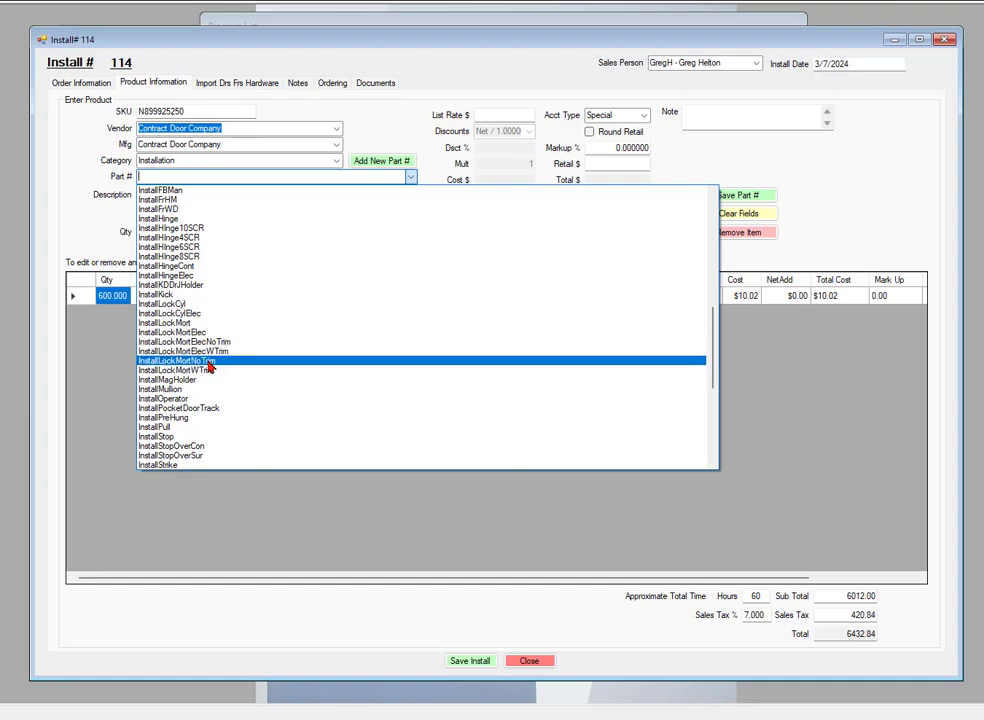
click(170, 305)
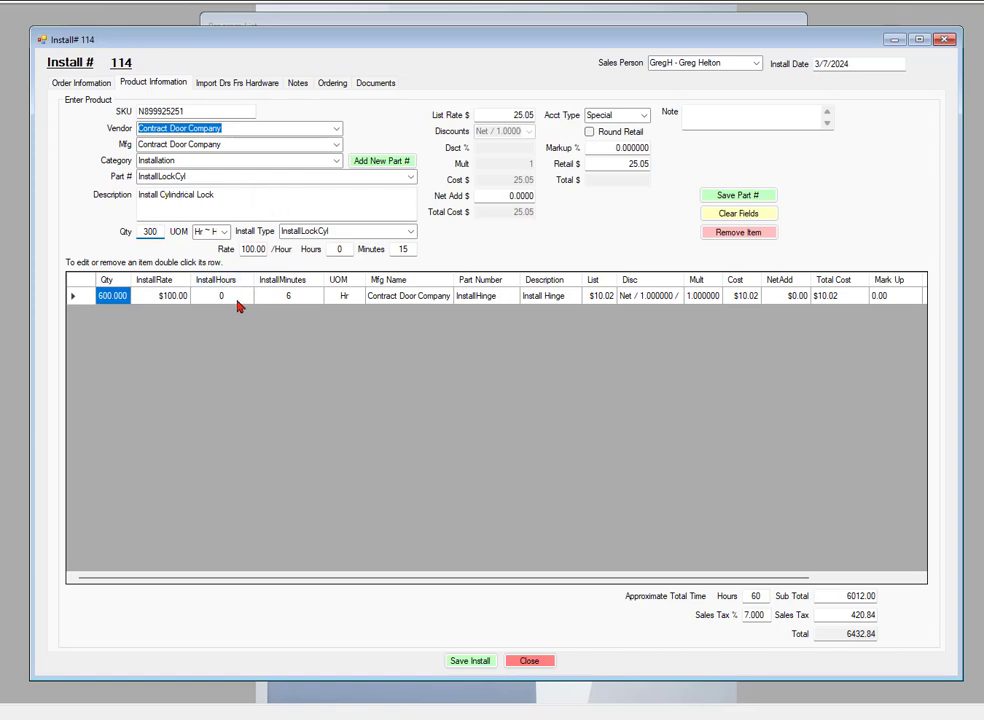
- Change the lock quantity to 295 and add the InstallLockCyl line
click(137, 231)
click(604, 164)
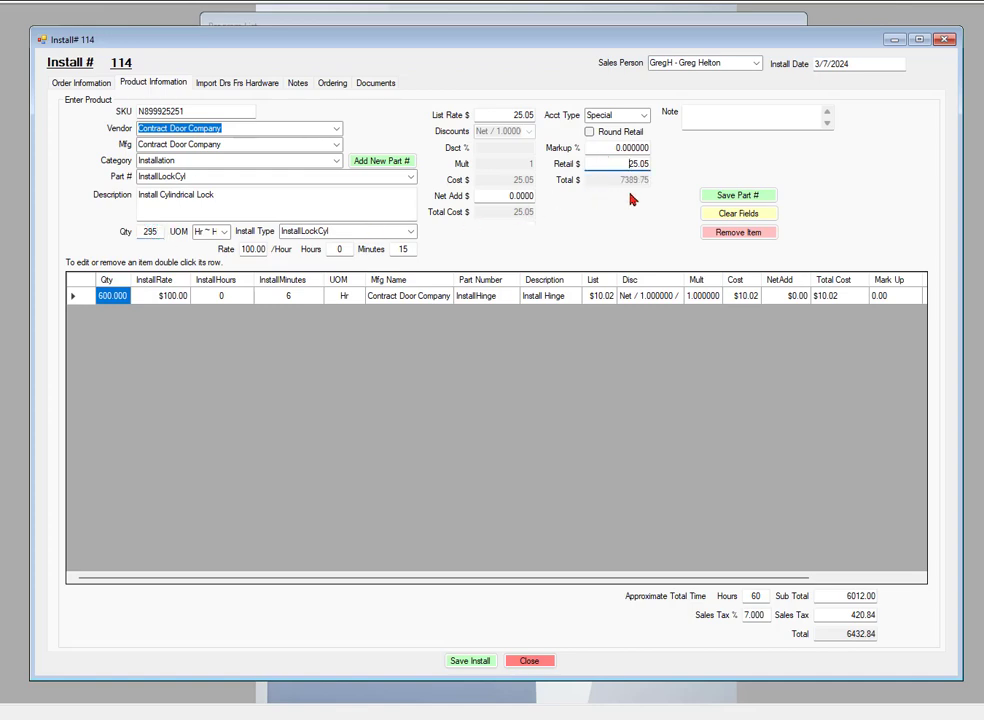
click(738, 196)
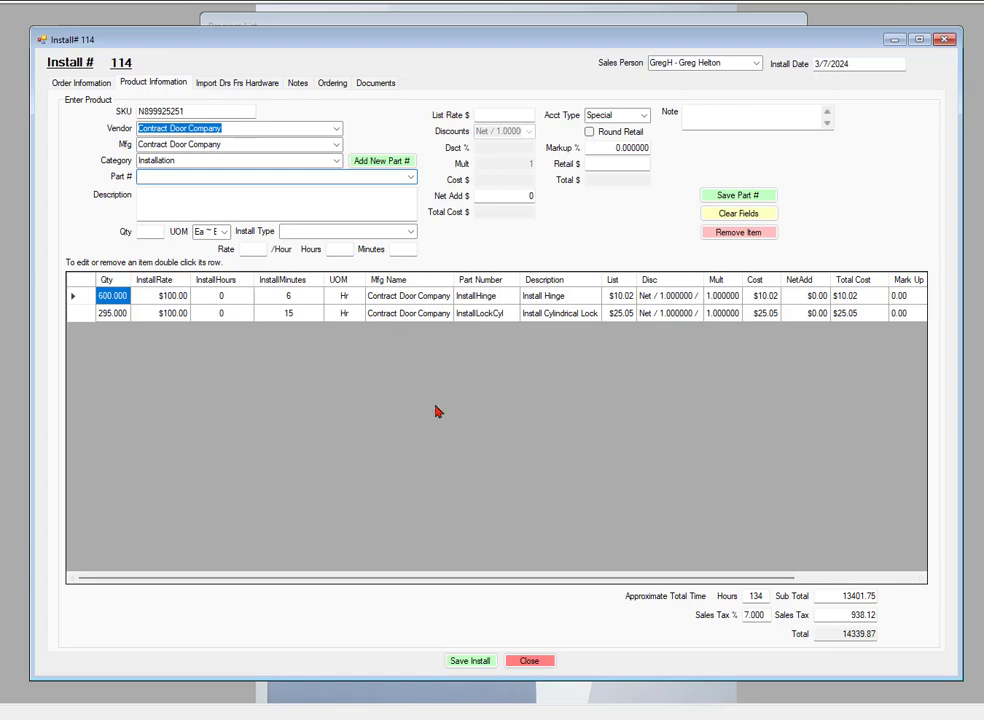
- Scroll the line-item grid right to show the Retail and Total columns
drag(438, 586, 567, 589)
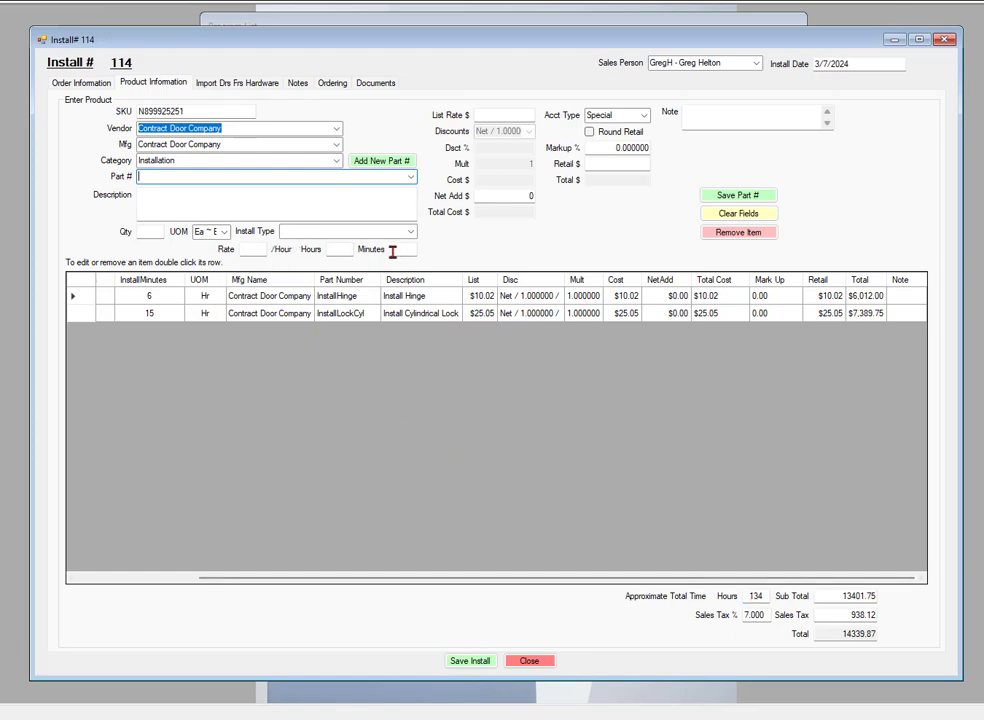
click(509, 115)
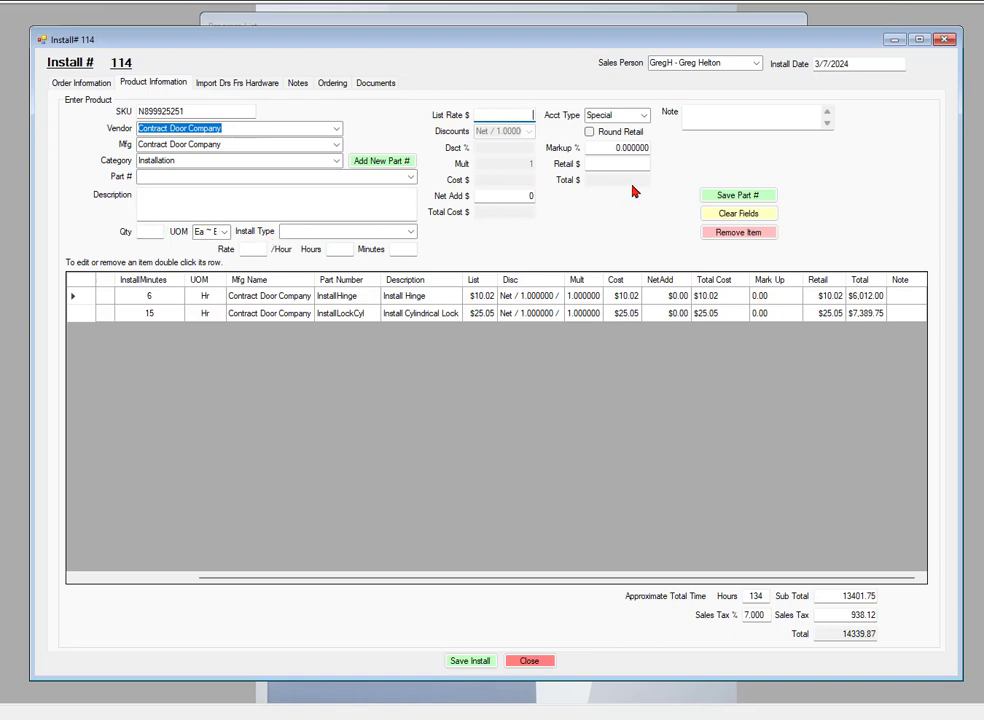
- Select InstallExitDev as the part with quantity 5, totaling 167.00
click(411, 179)
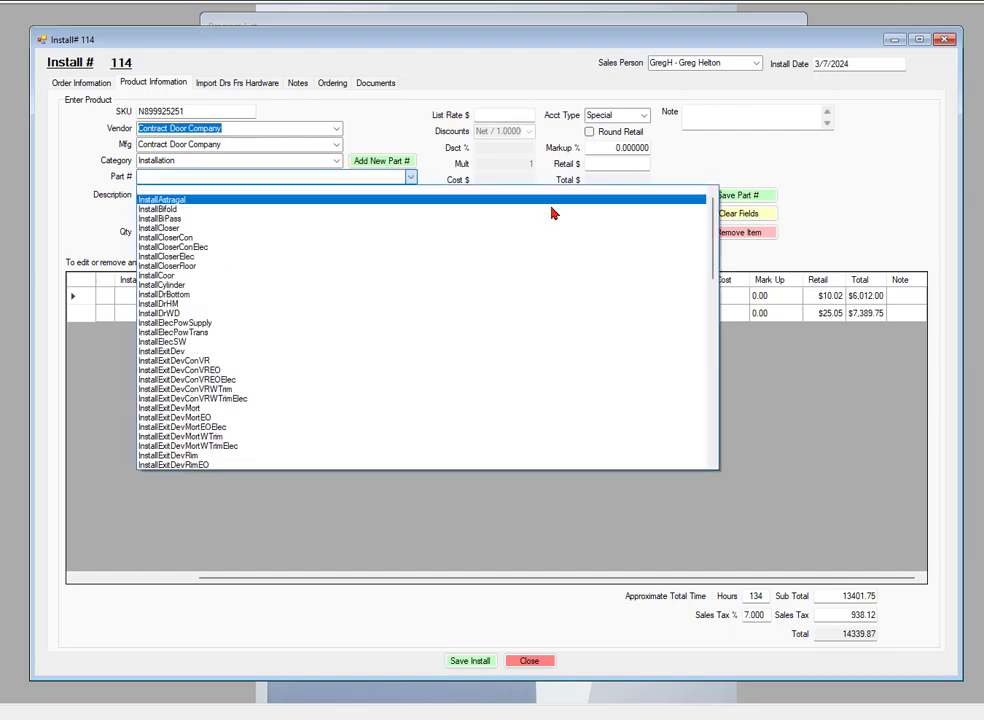
drag(712, 240, 698, 263)
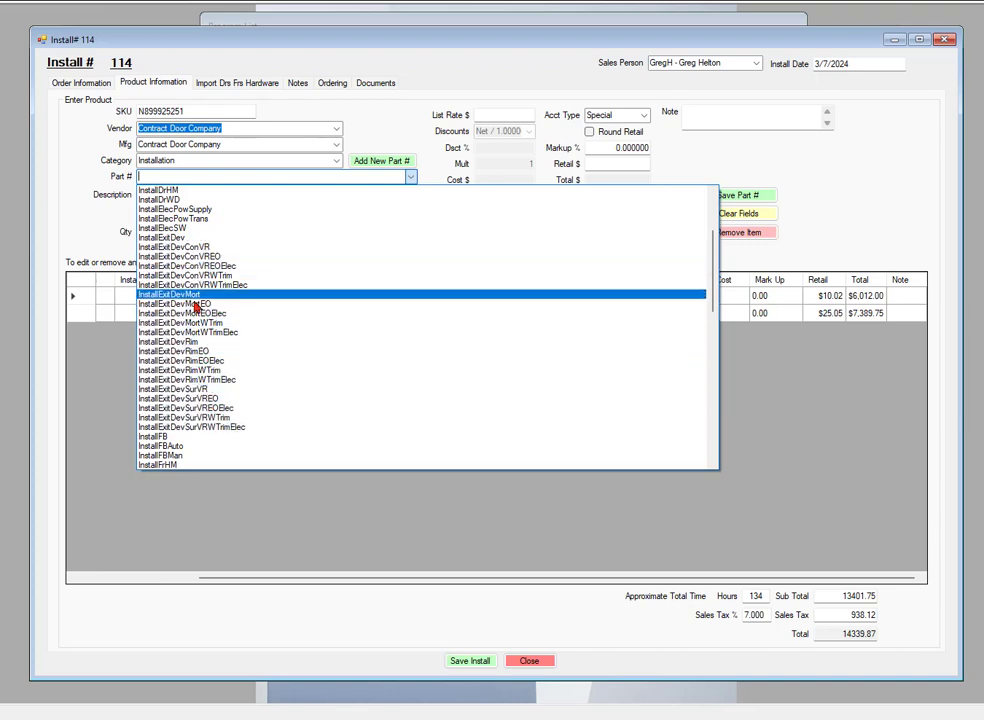
click(170, 240)
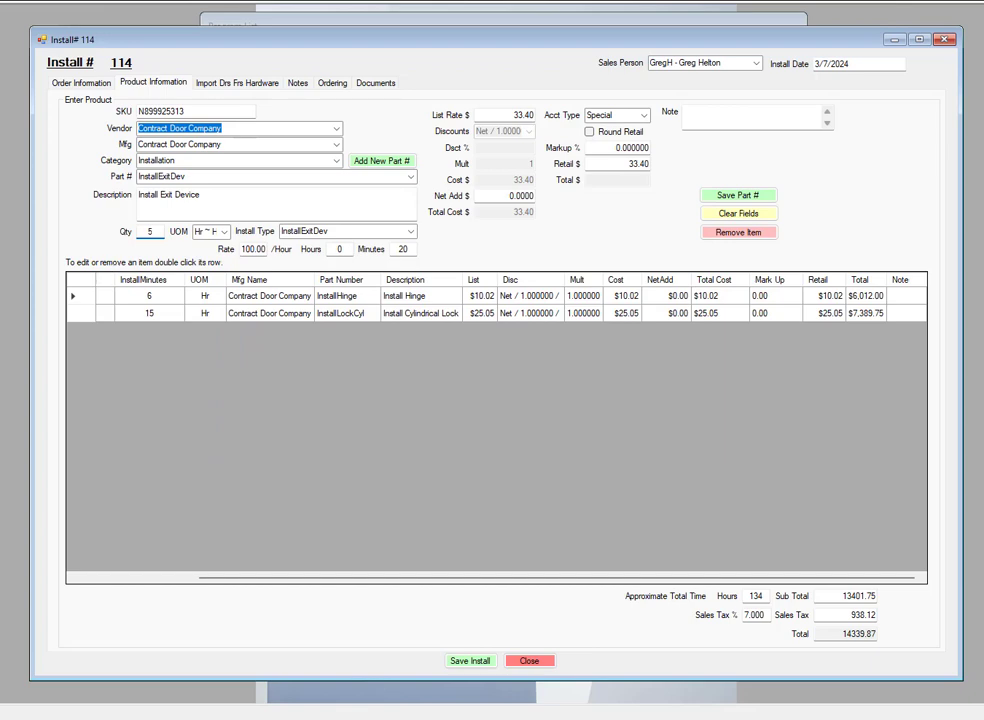
click(500, 115)
- Save the 5-unit InstallExitDev line to Install #114 (total 14518.56) and close it
click(748, 194)
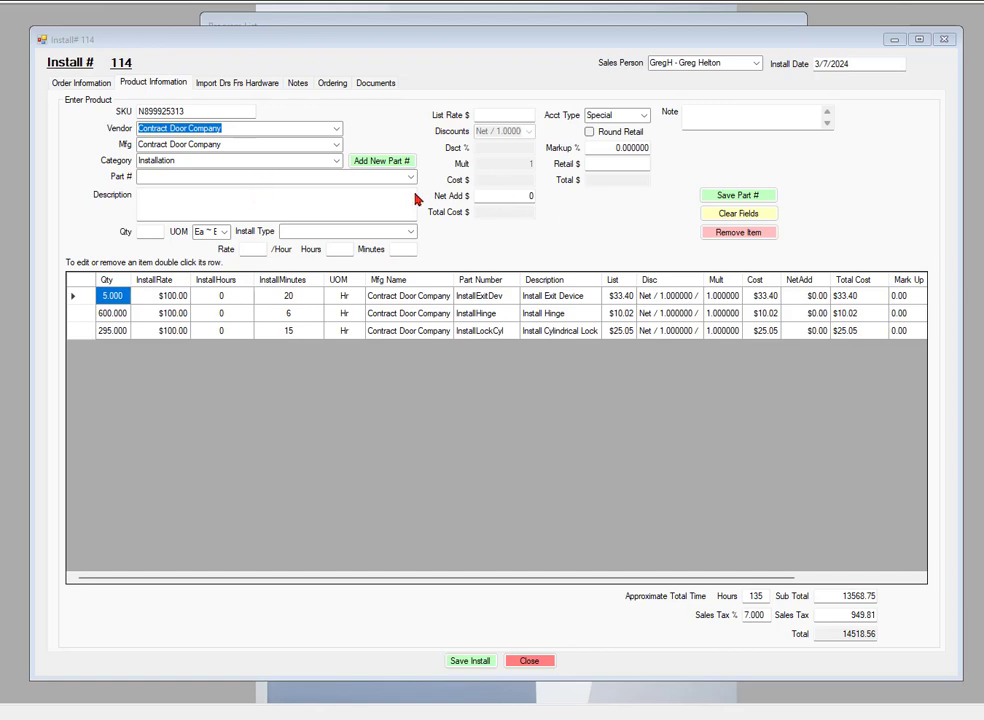
click(946, 41)
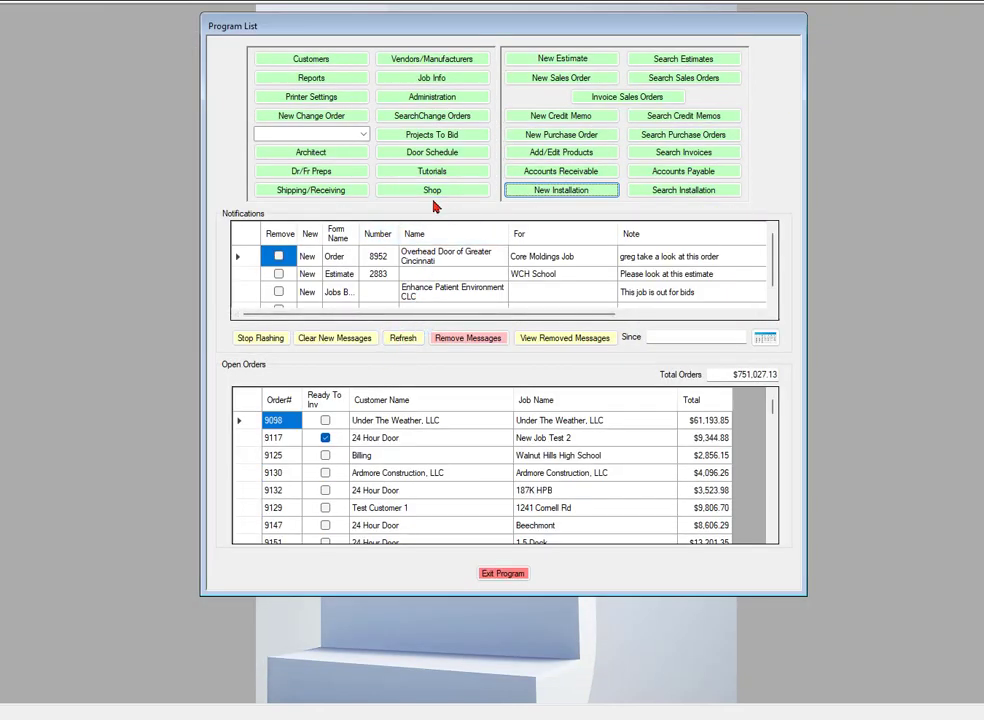
- Create and save Install #115 for customer 24 Hour Door, job 2) 3070 HM Opng's
click(567, 191)
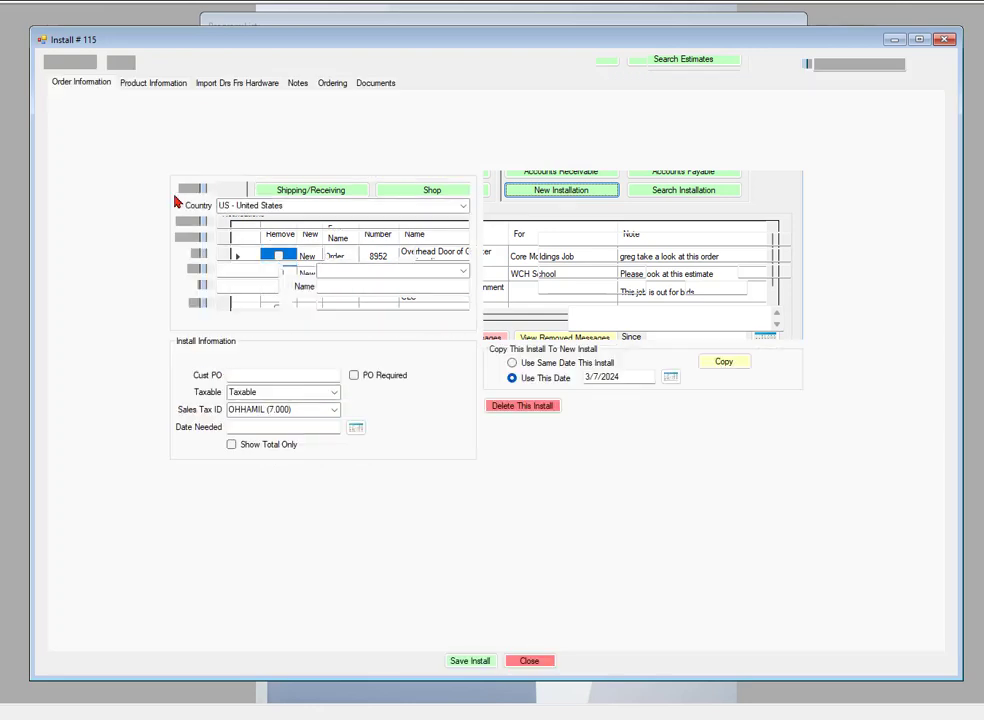
click(463, 189)
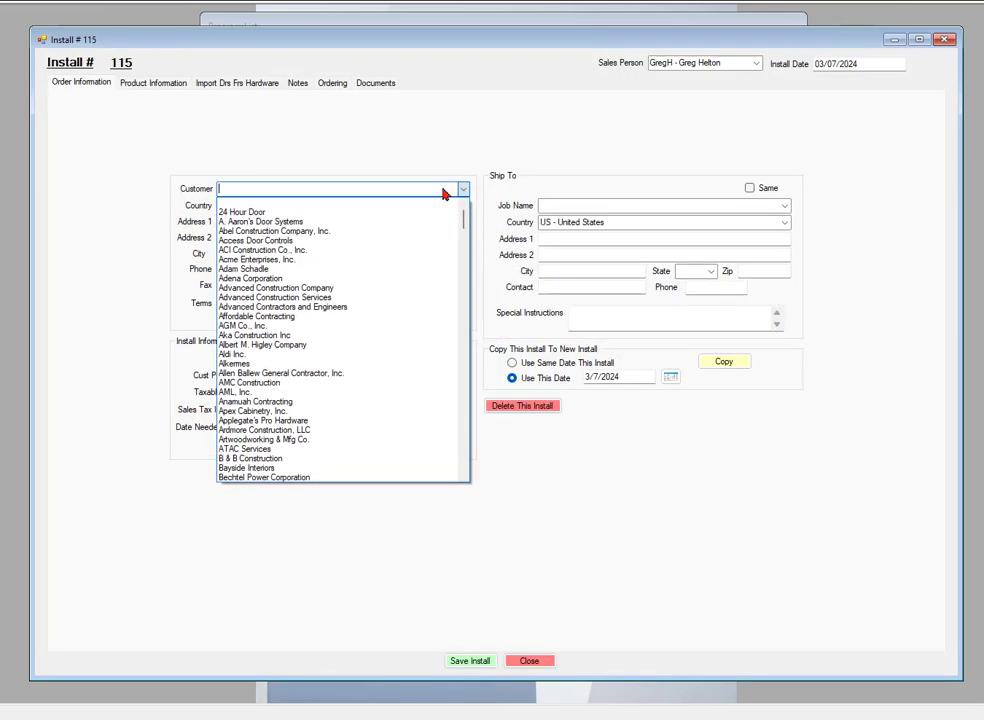
click(240, 213)
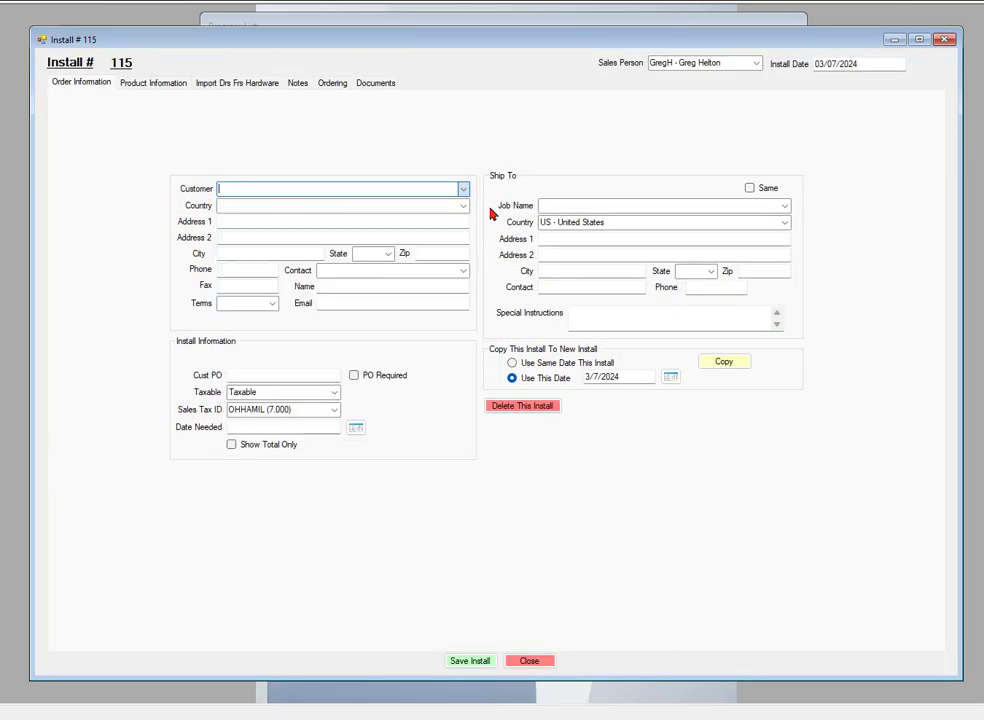
click(784, 207)
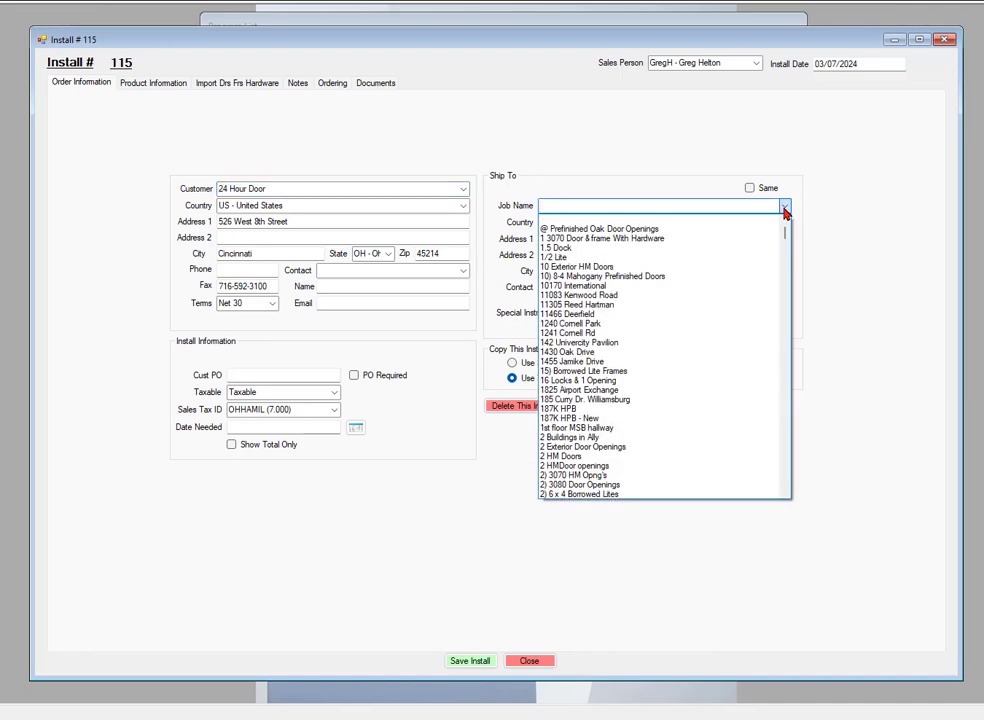
click(573, 477)
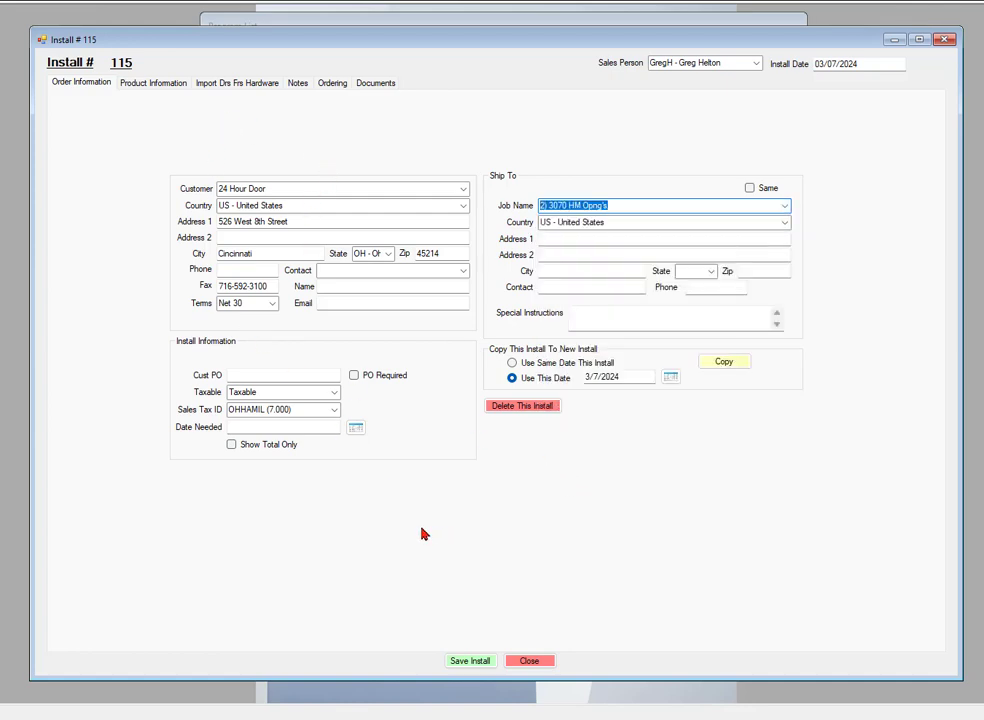
click(470, 662)
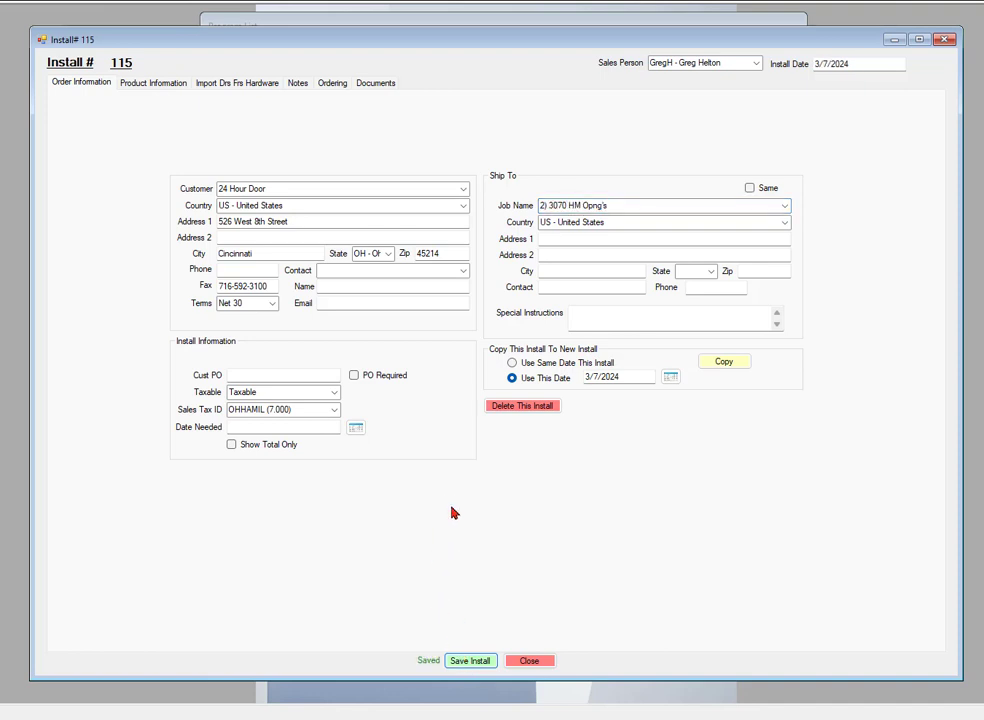
- Choose Hager Companies, category Hinges, Pivots, Etc, and part BB1279 4-1/2" x 4-1/2" x US26D
click(155, 85)
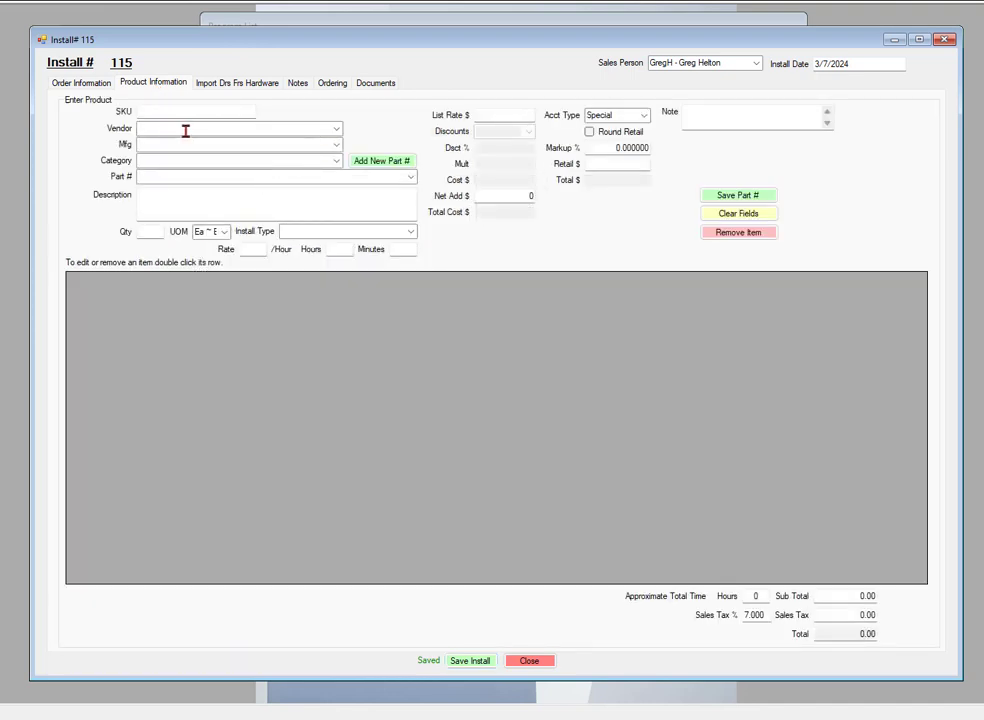
click(185, 130)
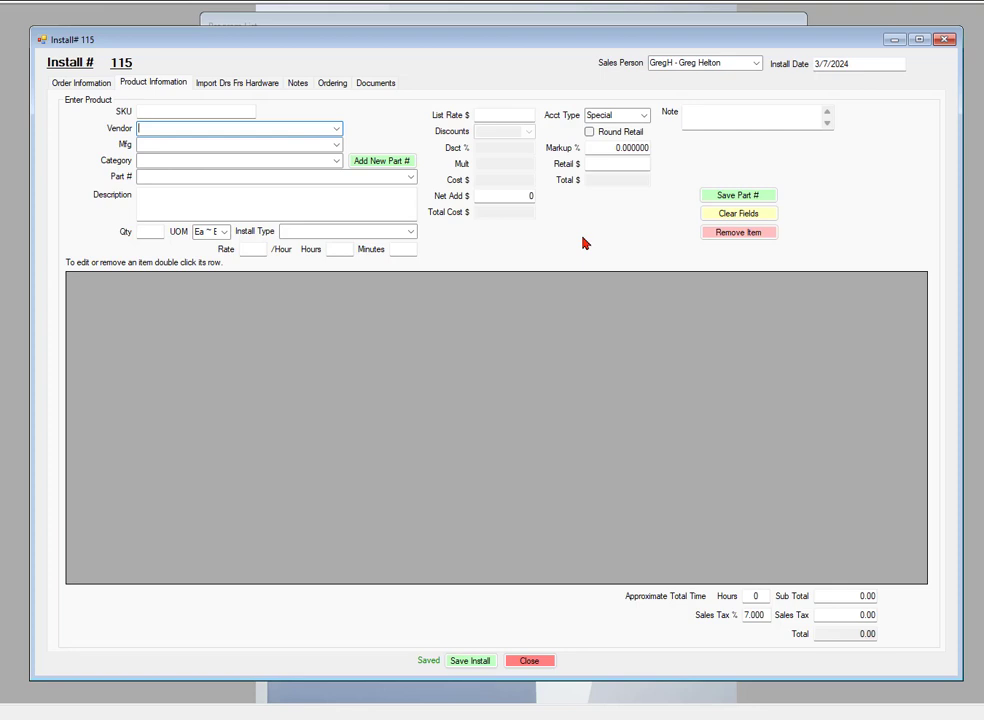
text(Hager Companies)
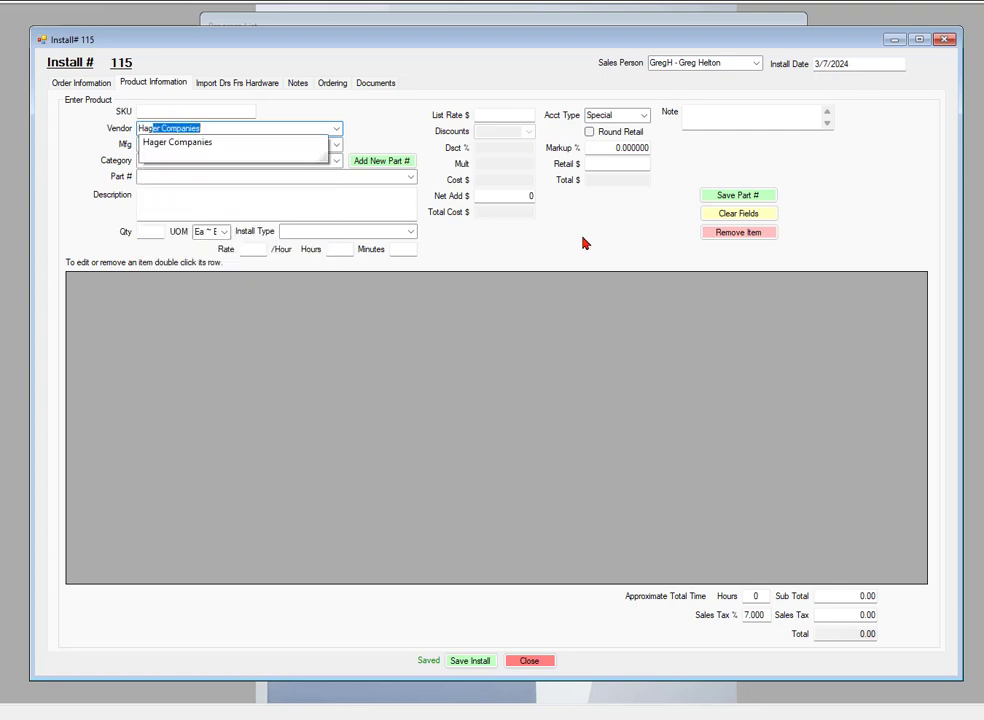
key(Return)
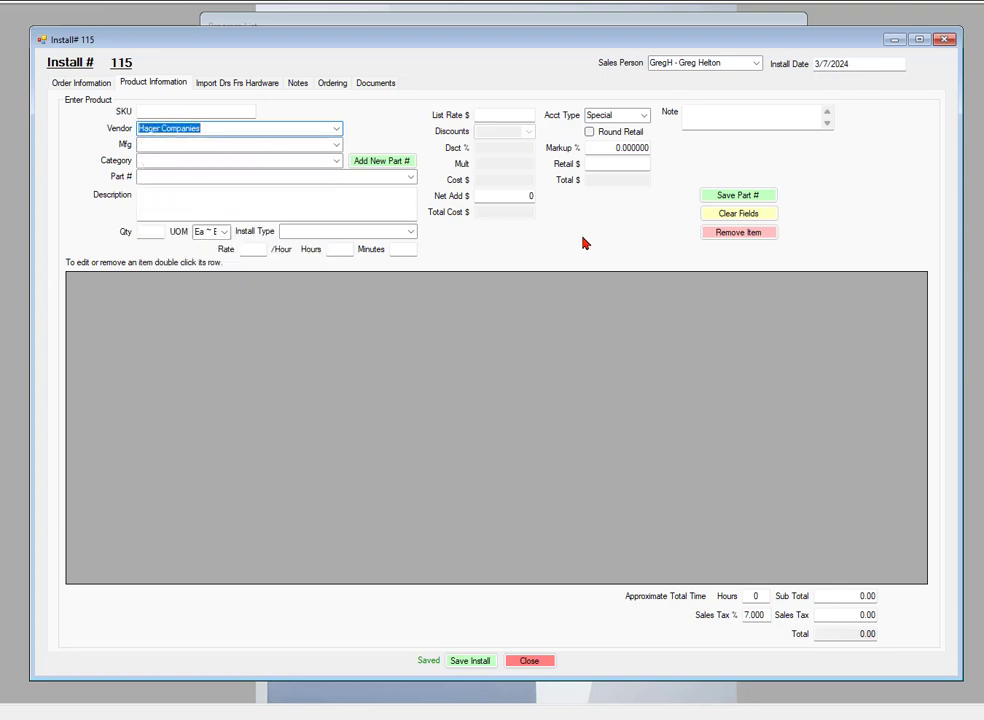
key(Tab)
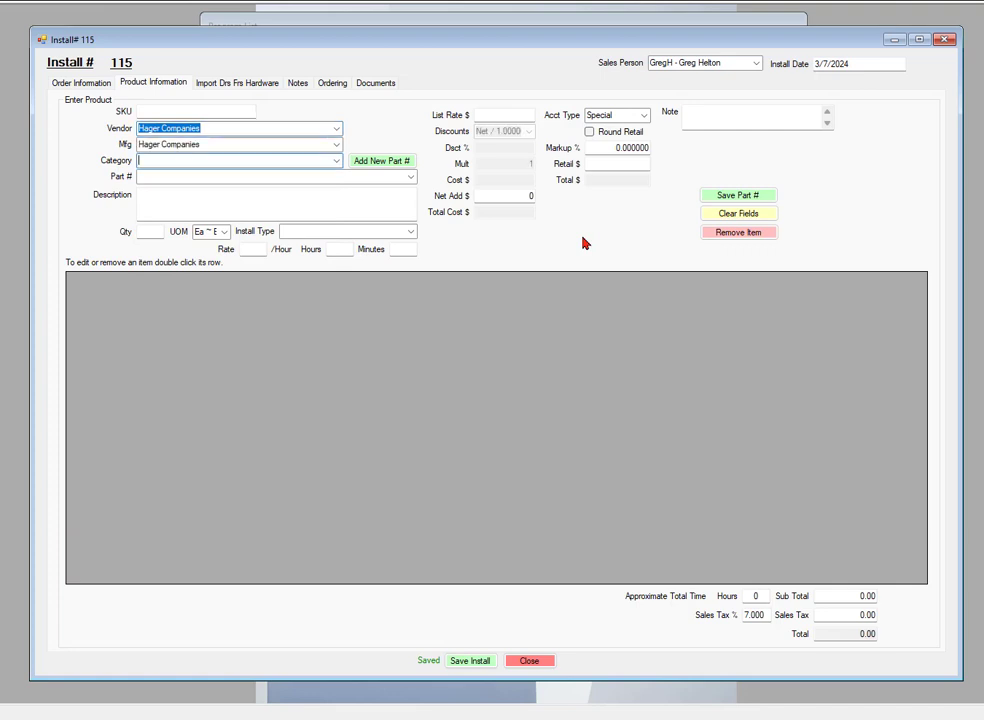
text(Hinges, Pivots, Etc)
key(Return)
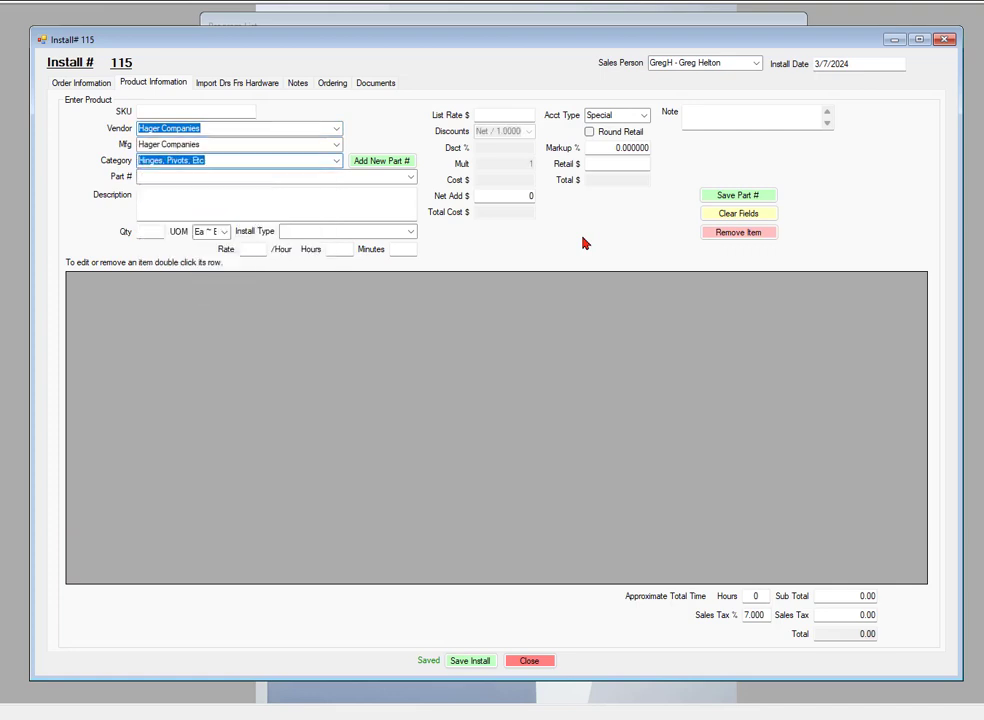
click(406, 182)
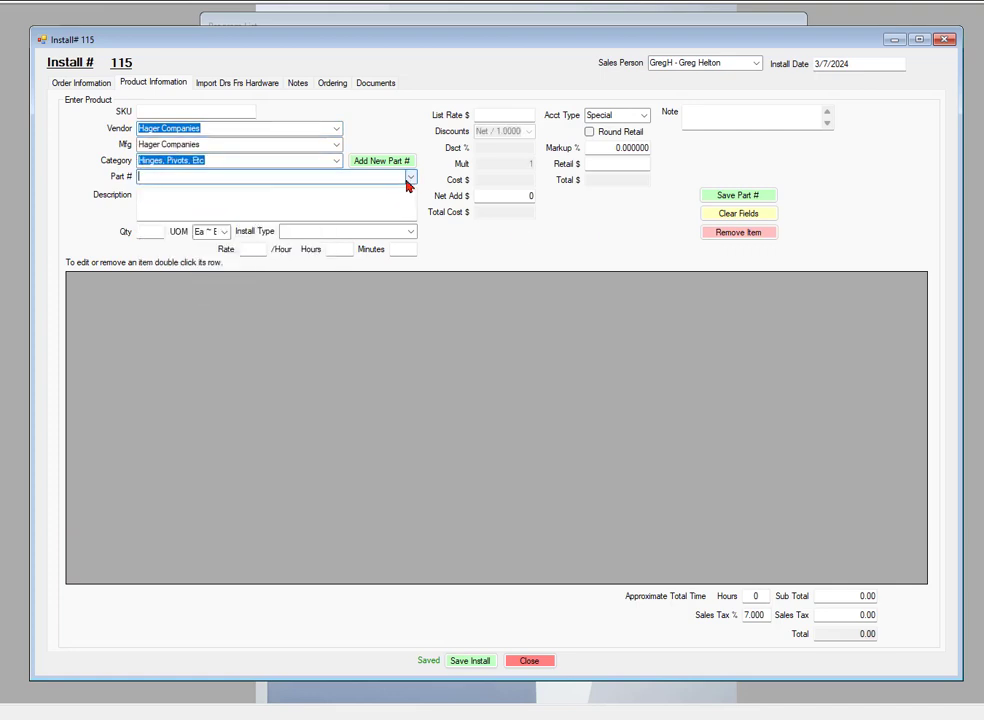
click(409, 179)
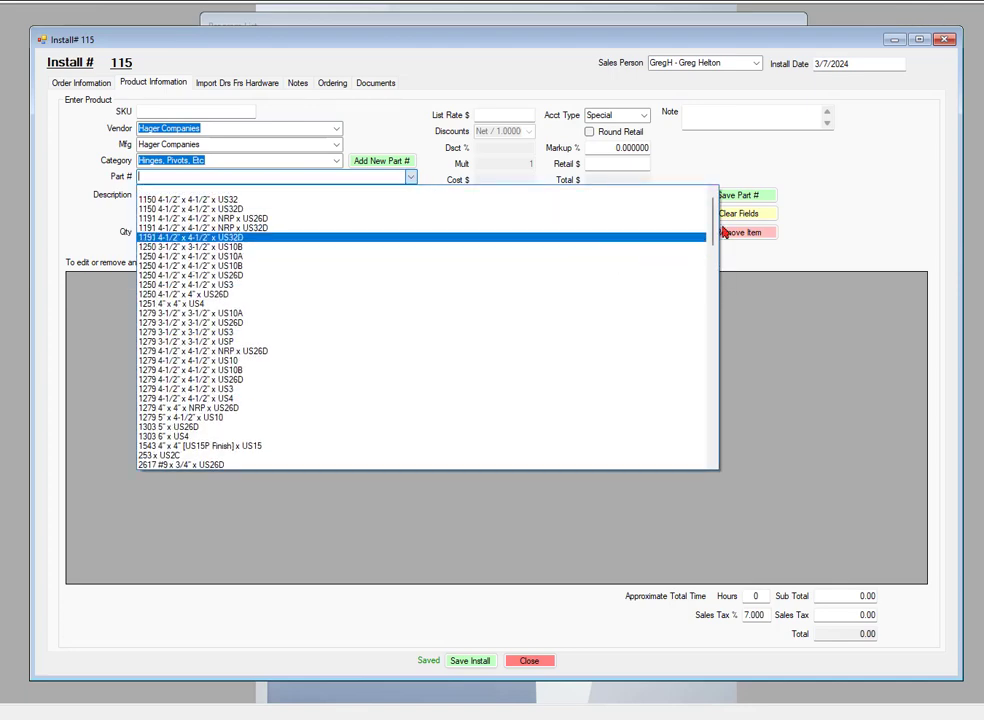
drag(708, 220, 703, 389)
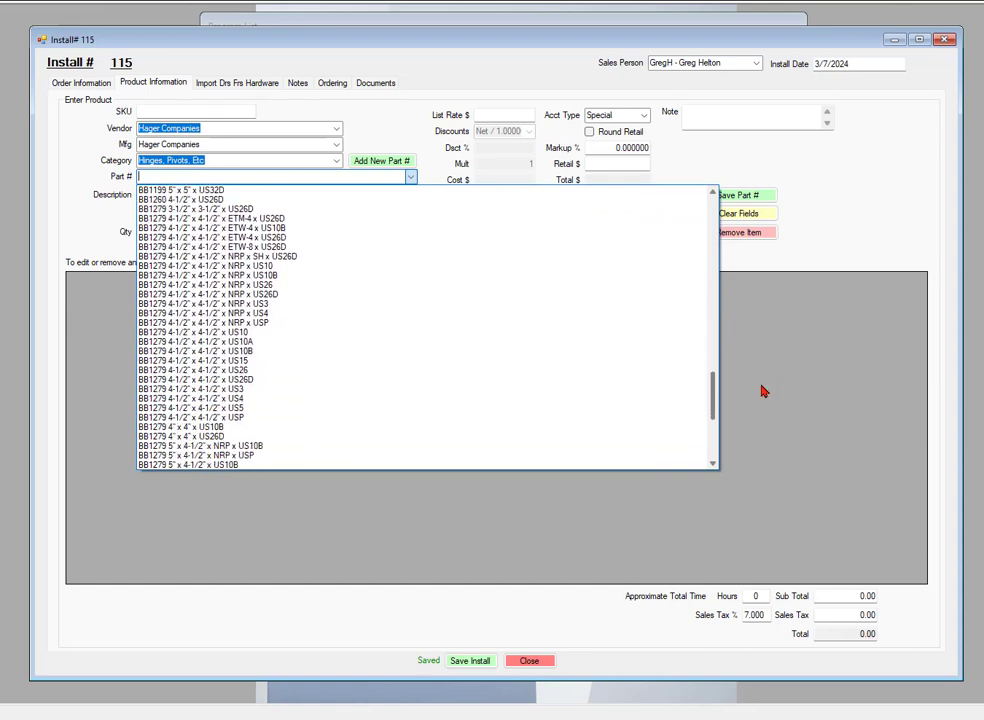
click(220, 383)
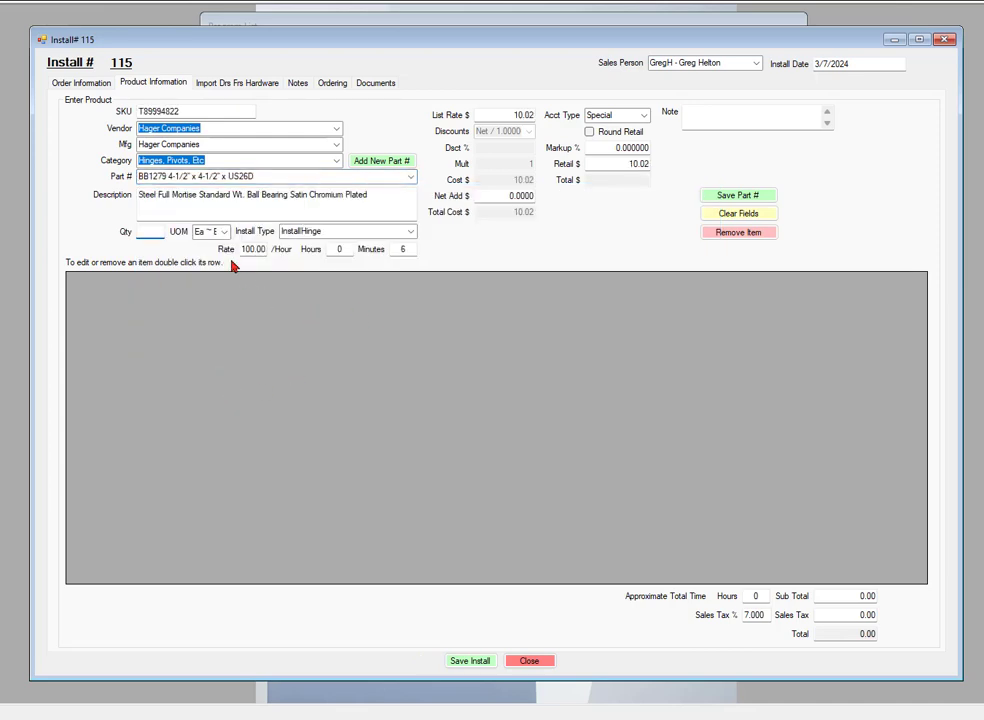
- Save the BB1279 hinge line at quantity 600, making the total 6432.84
click(145, 231)
drag(507, 114, 542, 115)
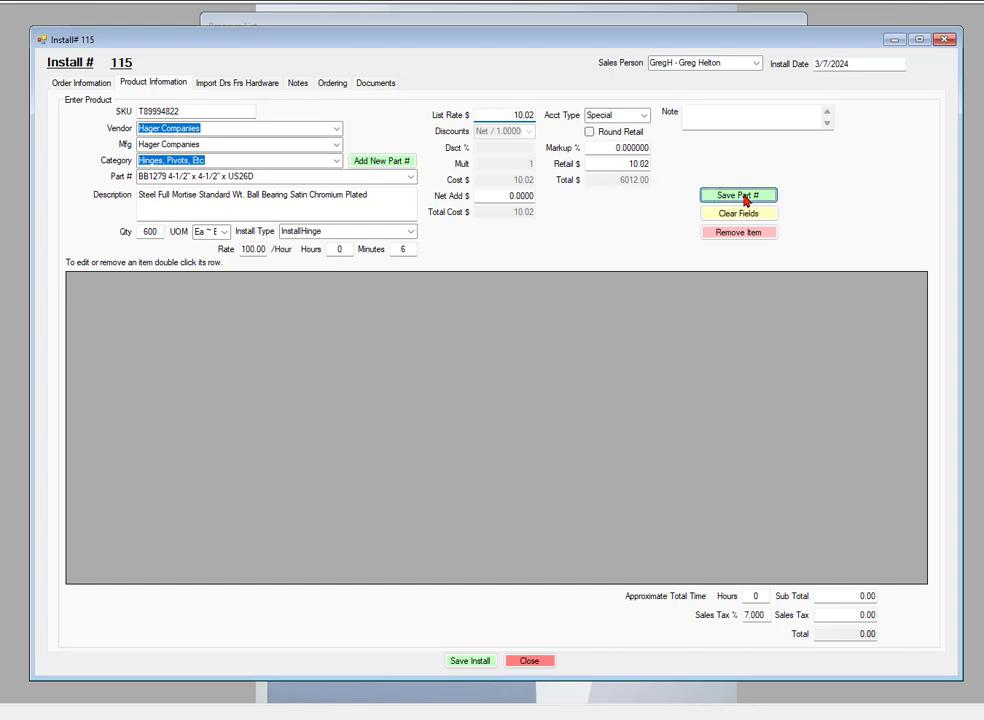
click(741, 196)
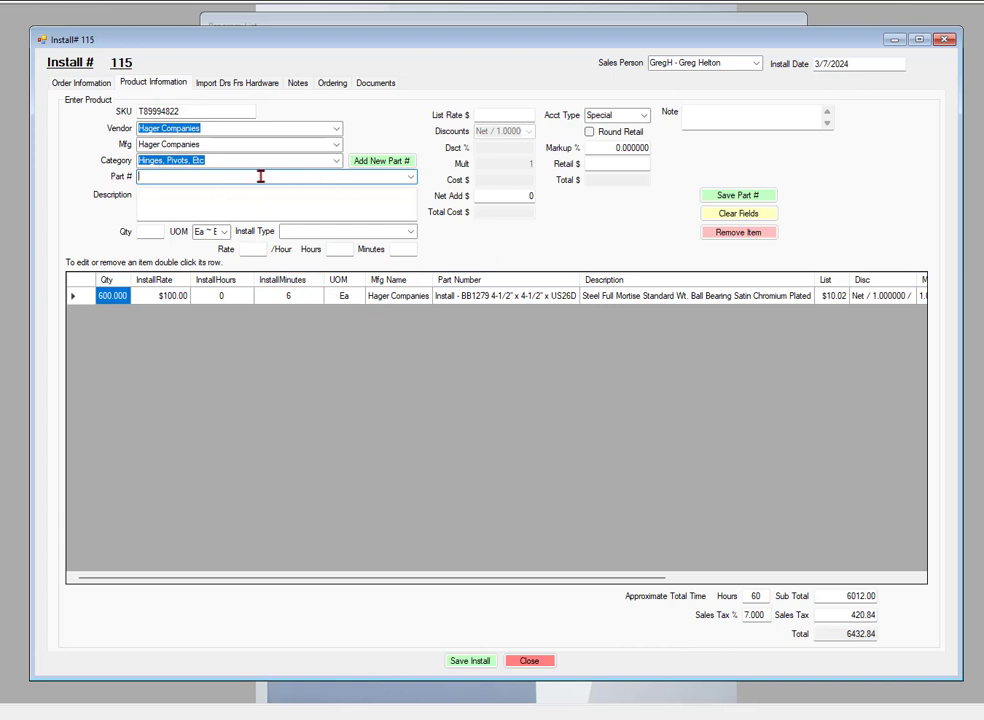
click(336, 165)
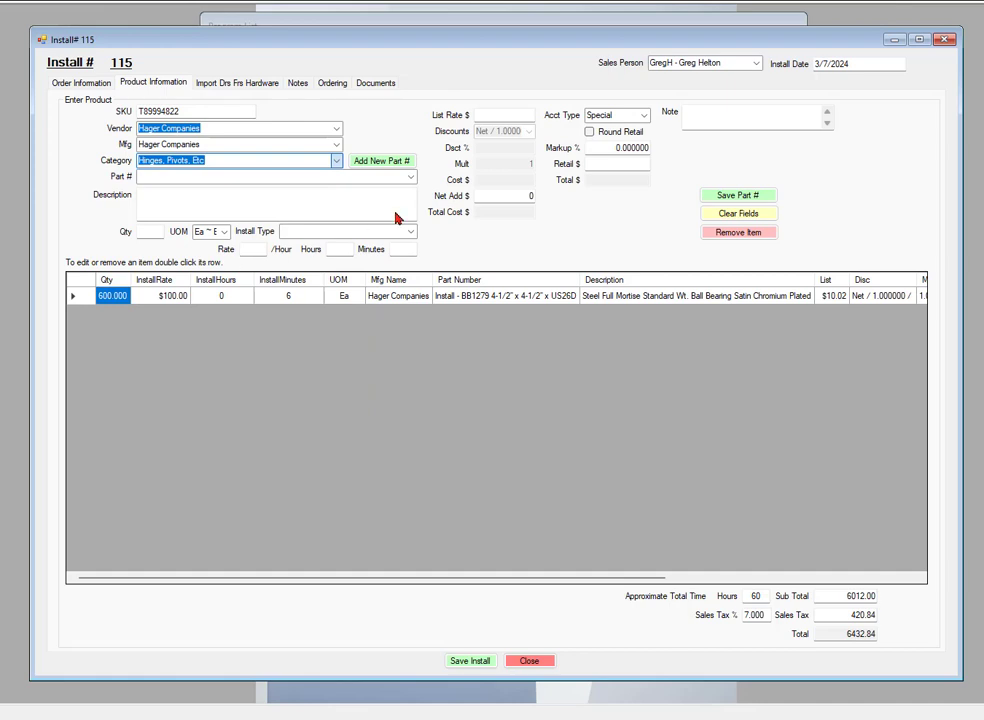
- Add Locks part 2510 x 2-3/4" SC x ARC x ASA x US10B at quantity 295
text(Locks)
key(Tab)
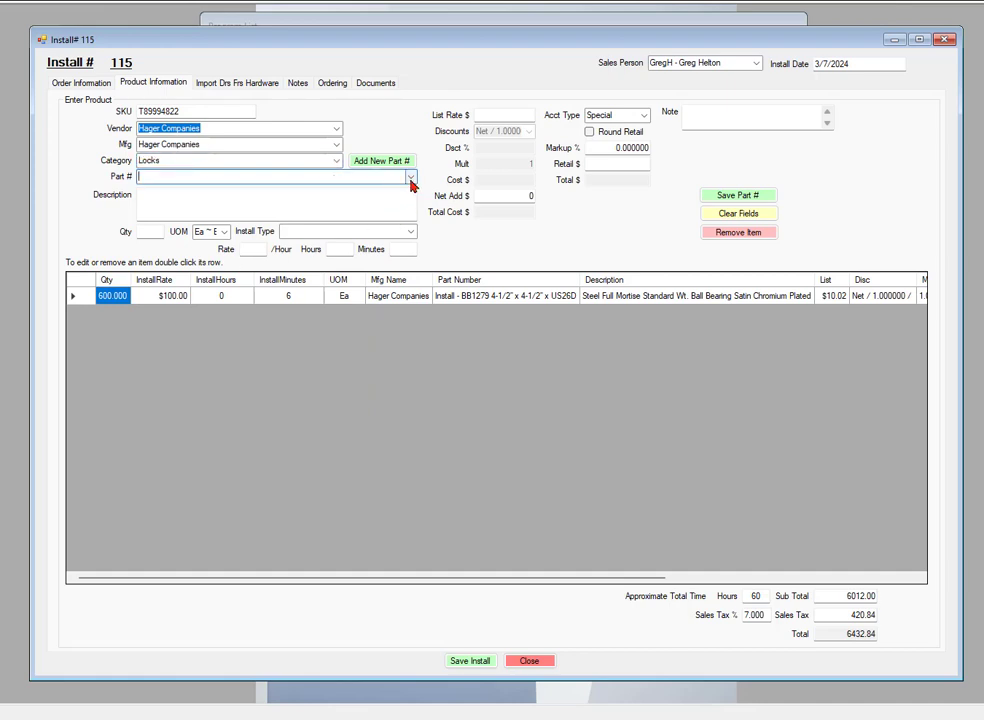
click(410, 180)
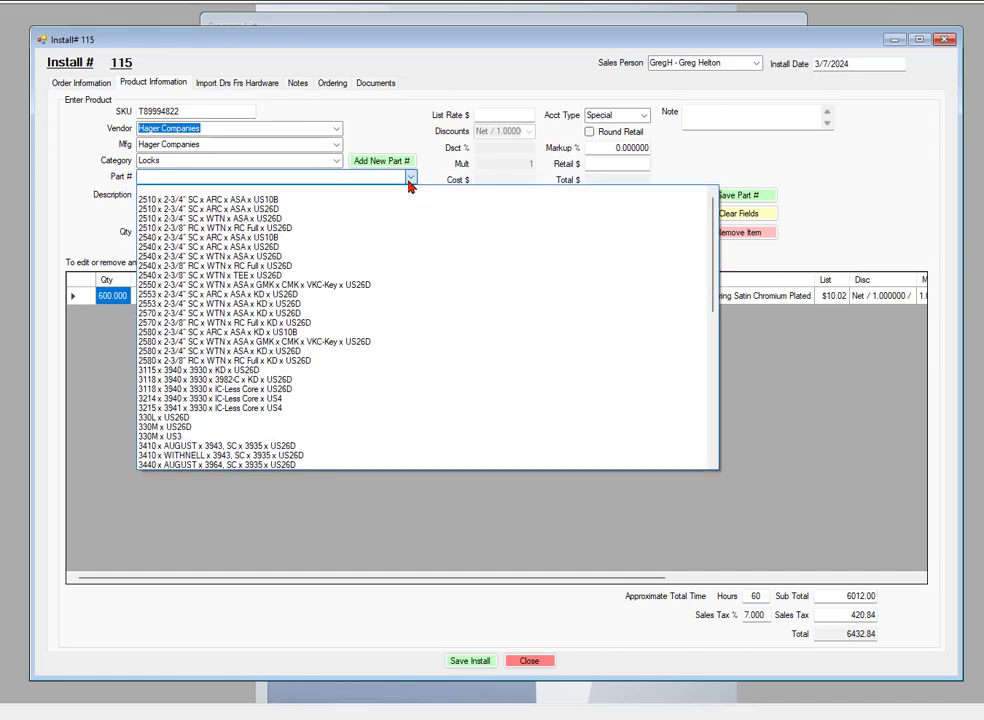
click(195, 203)
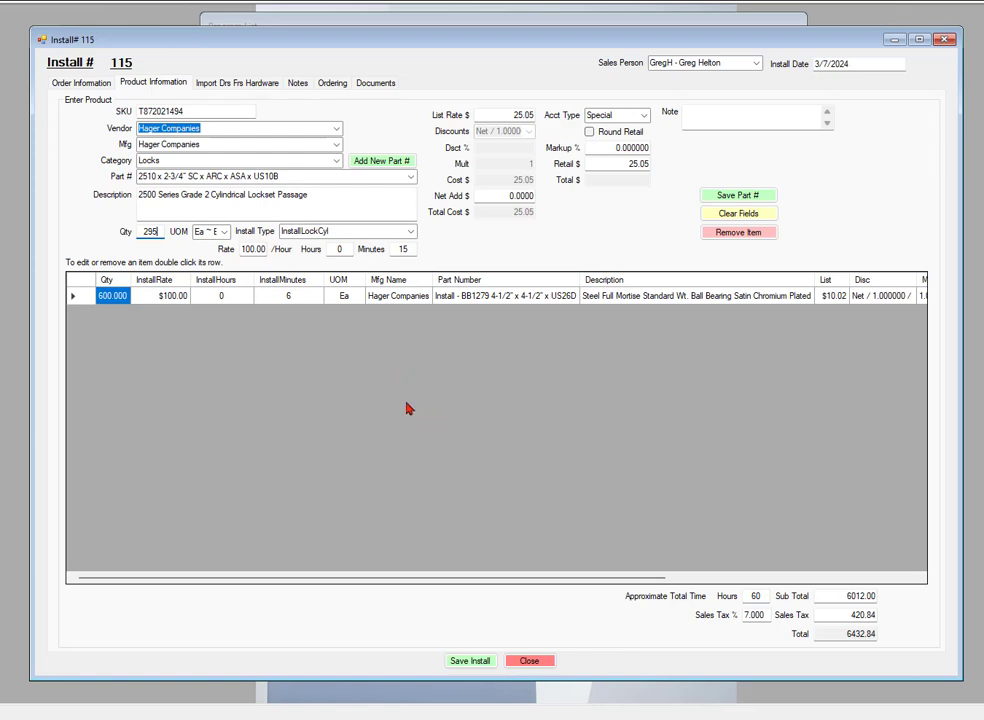
click(613, 161)
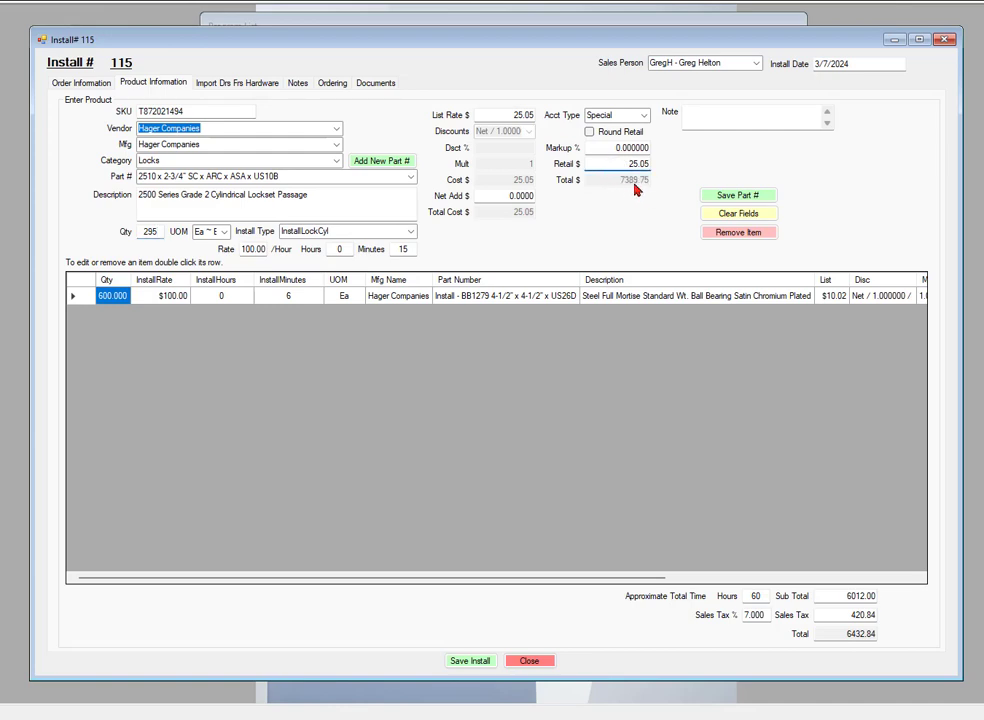
click(745, 195)
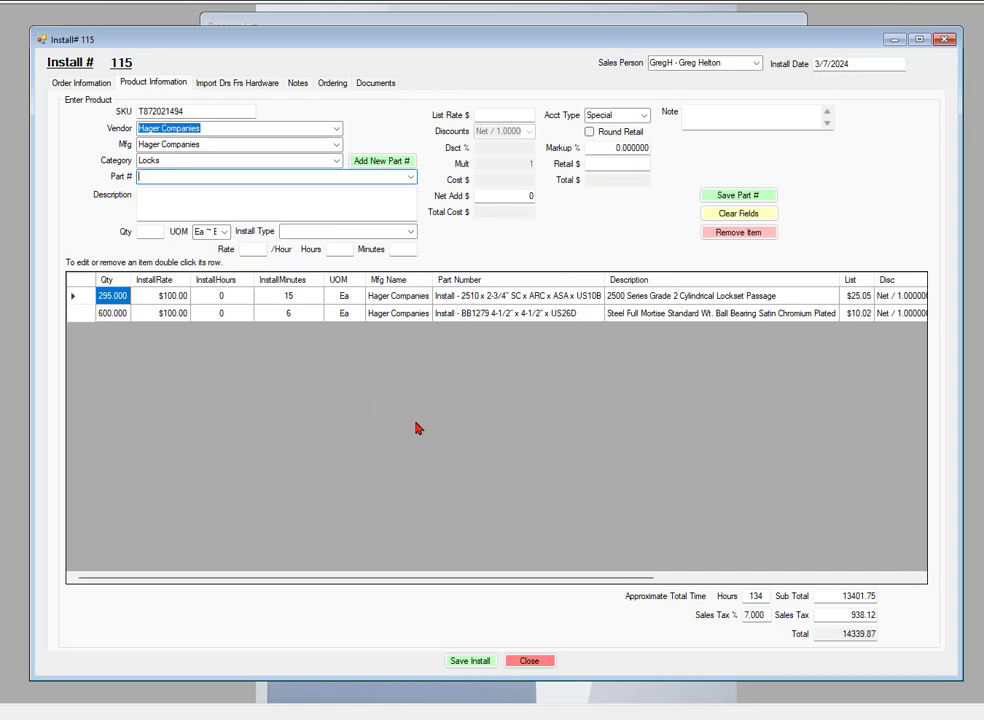
double_click(480, 315)
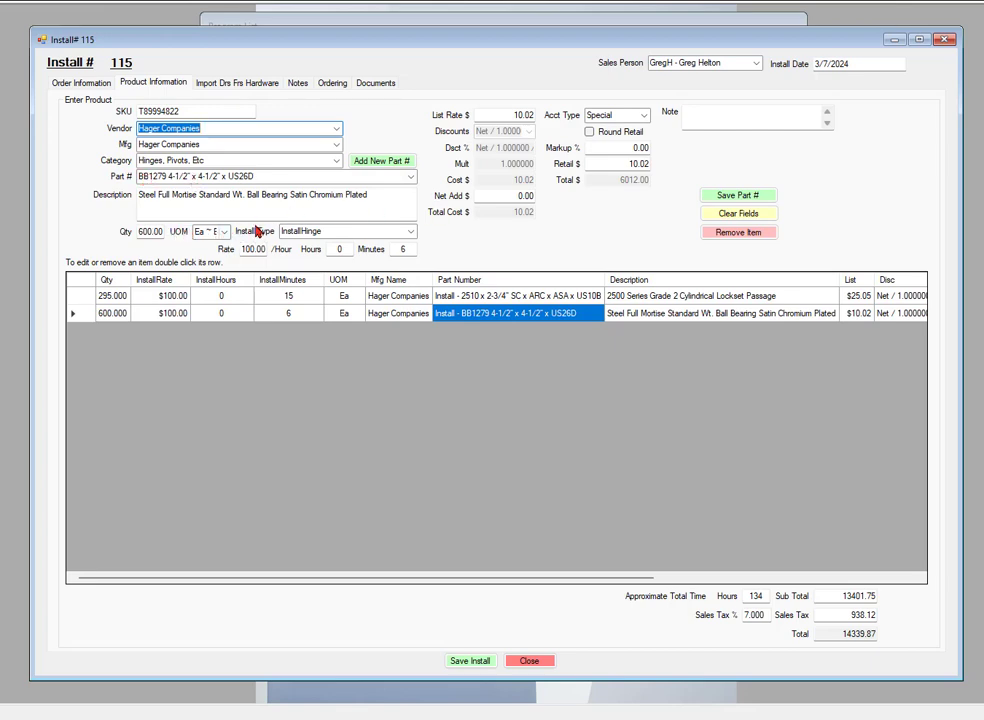
click(738, 196)
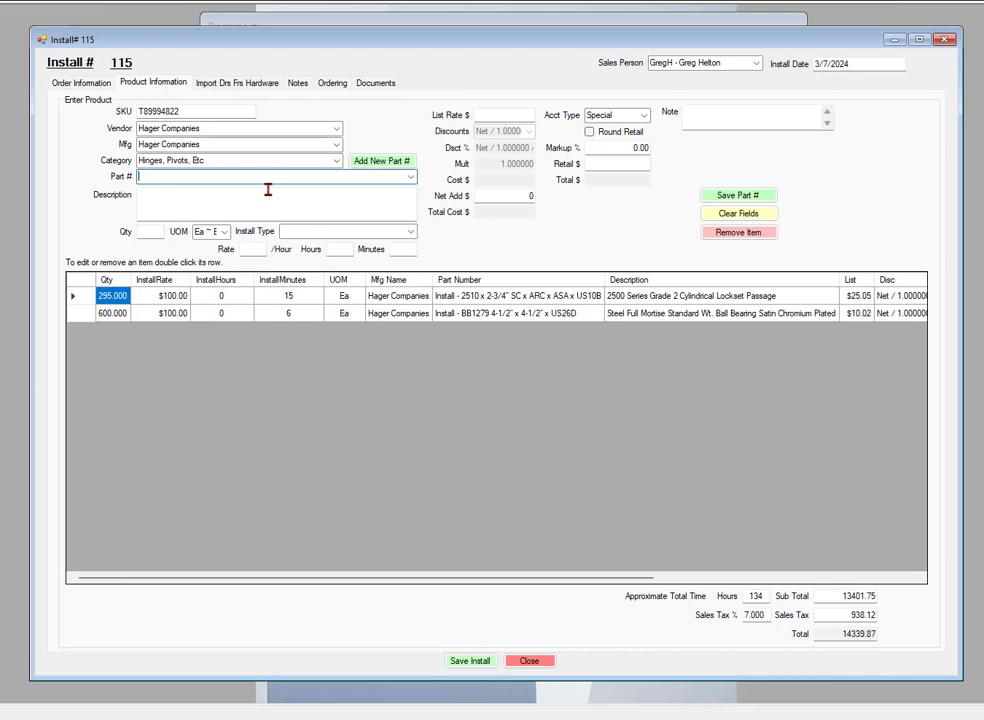
- Add the 4601 RIM exit device from Exit Devices, Mullions at quantity 5
click(336, 160)
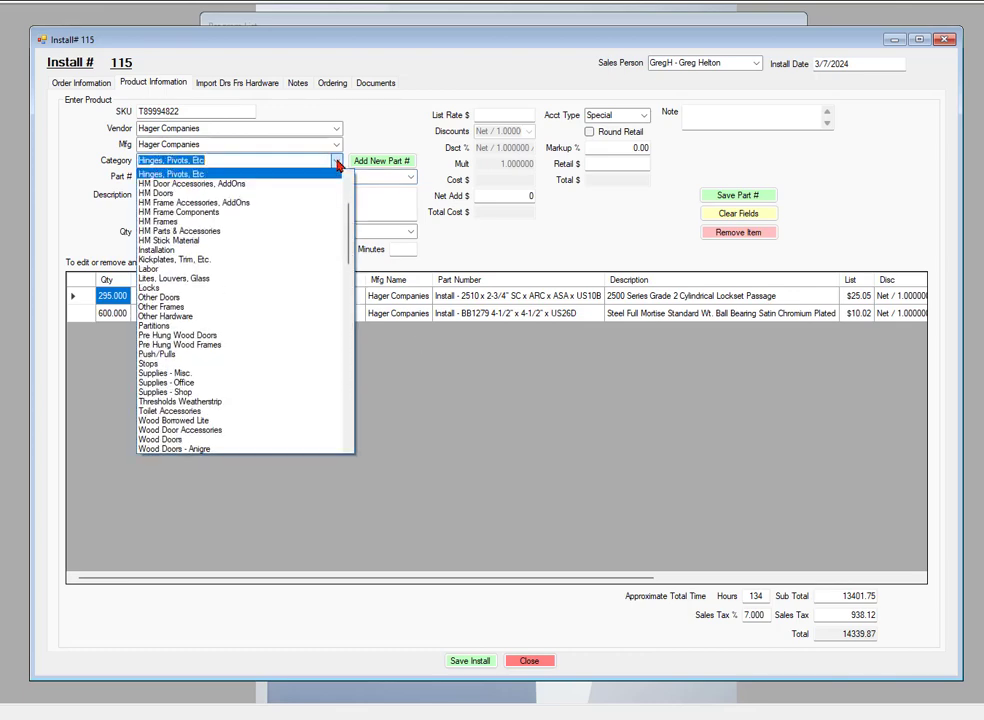
scroll(244, 206, up, 4)
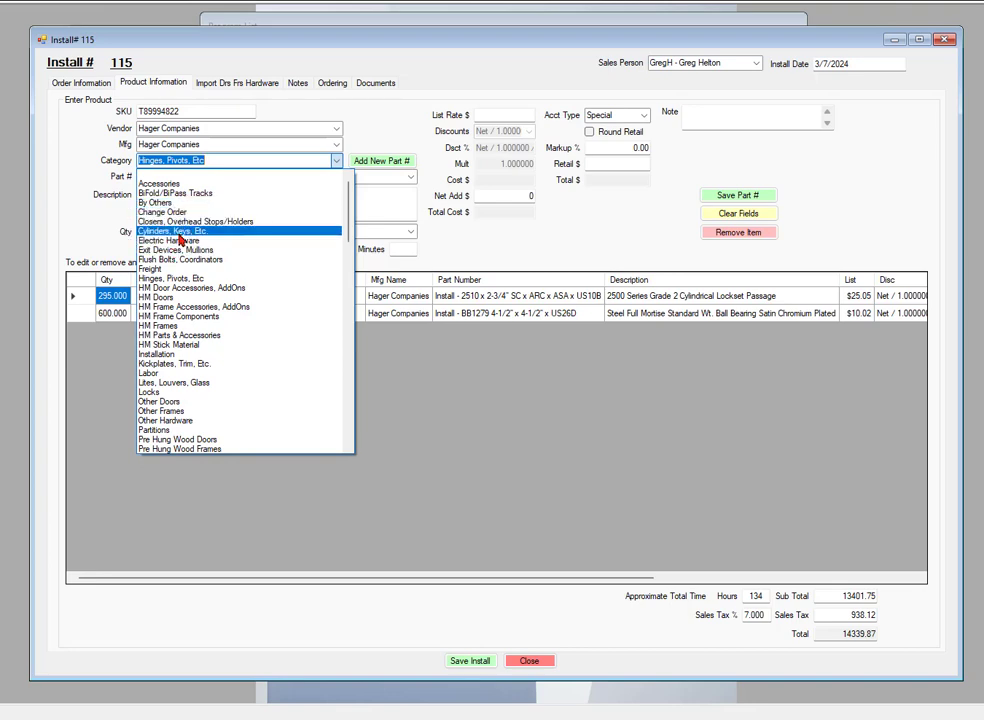
click(169, 250)
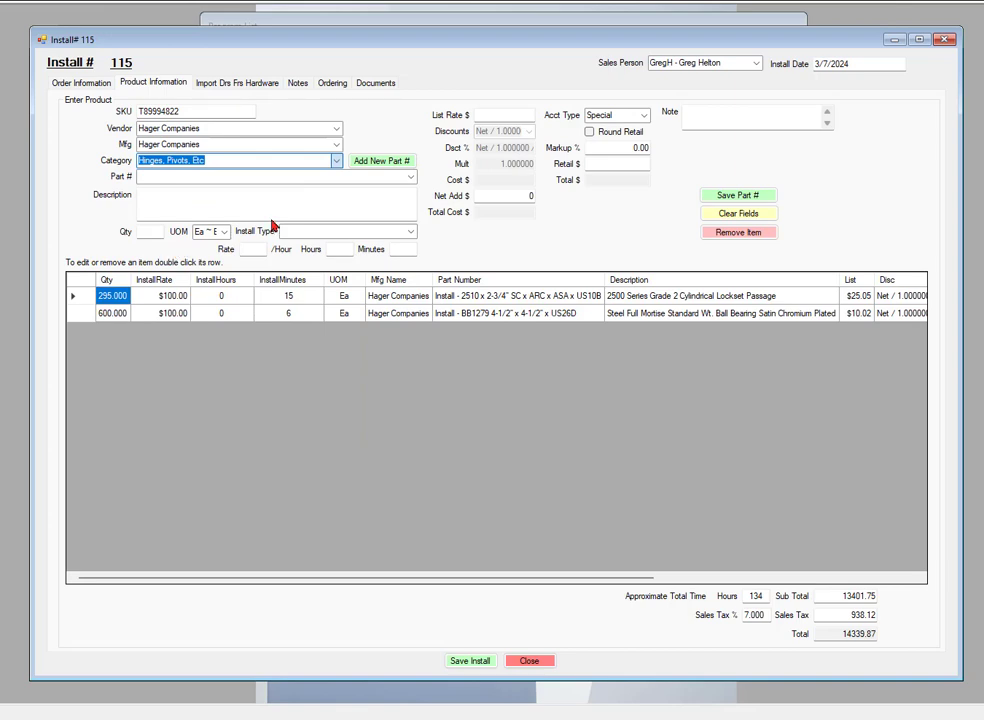
click(411, 178)
click(409, 180)
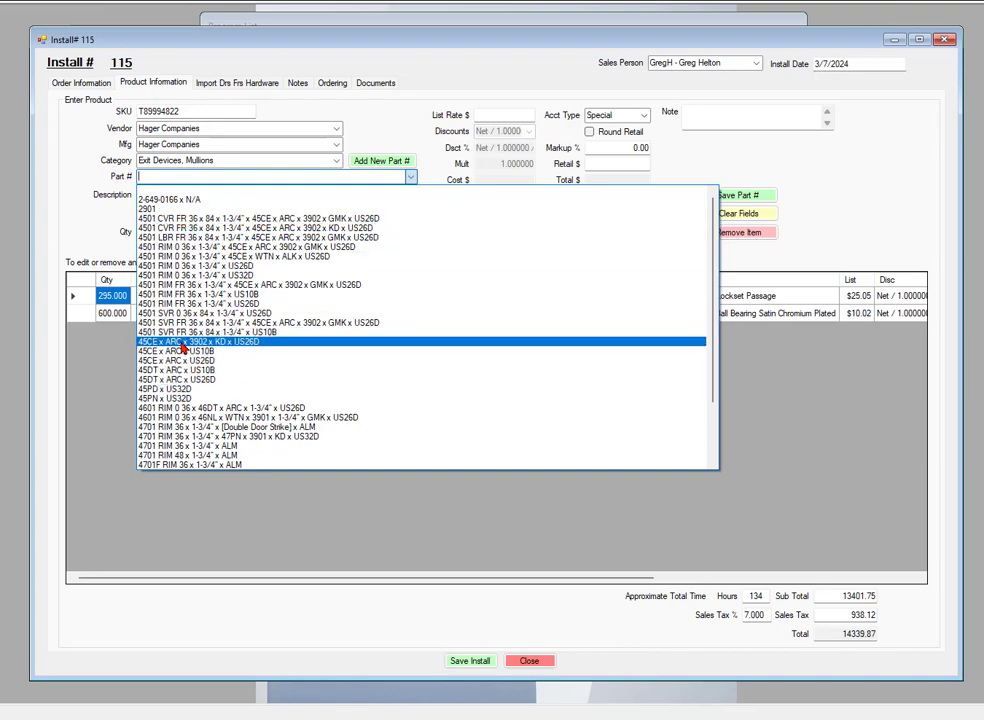
click(186, 413)
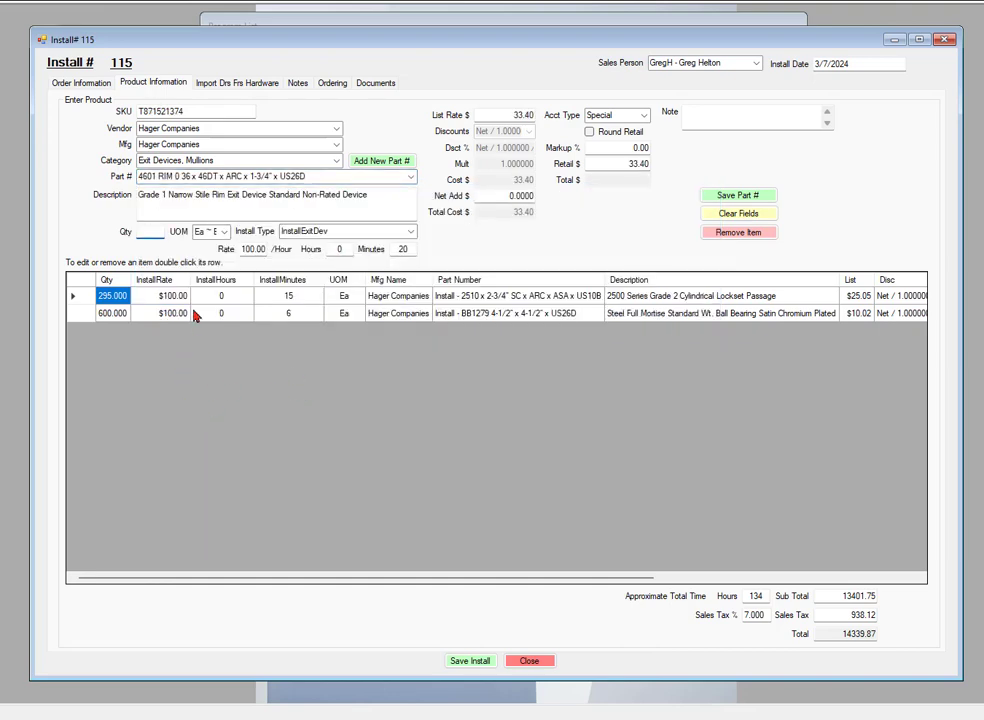
click(367, 232)
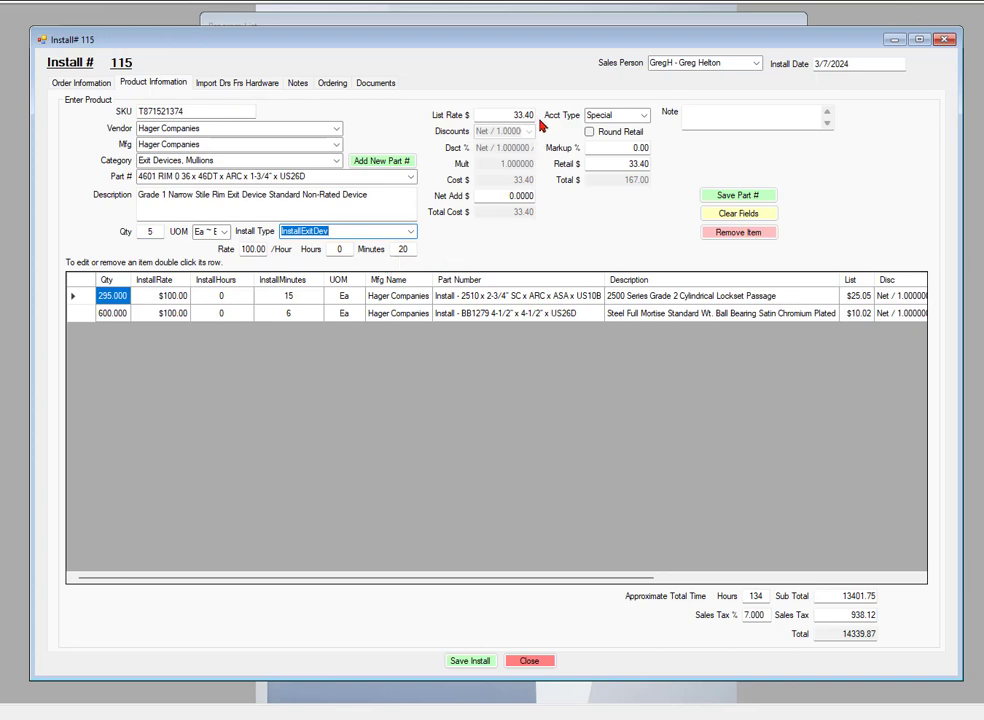
click(709, 196)
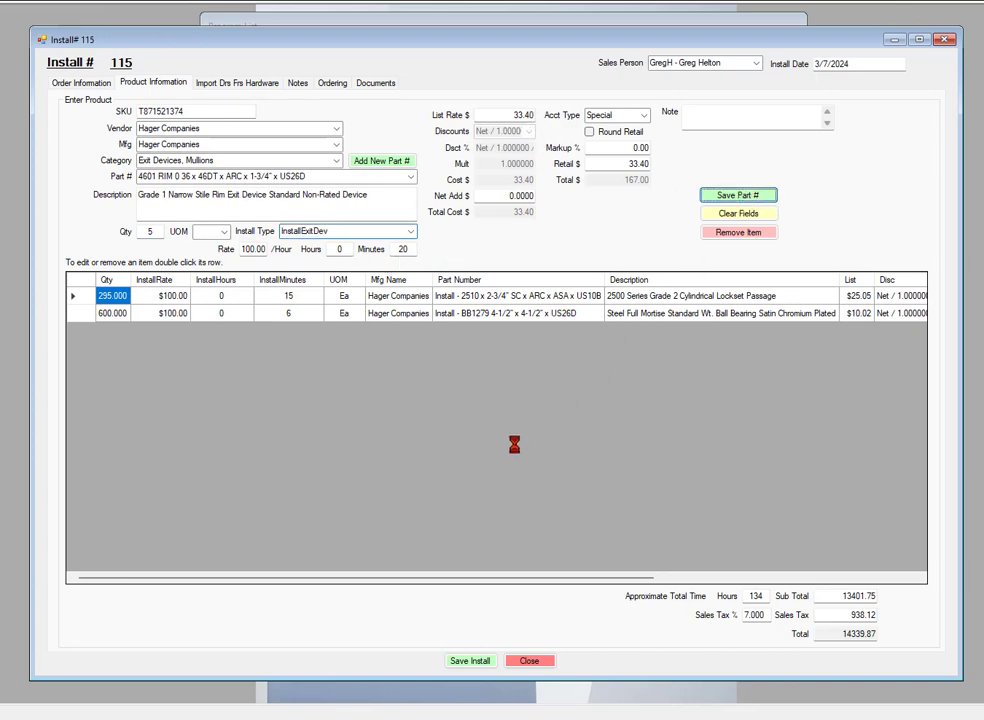